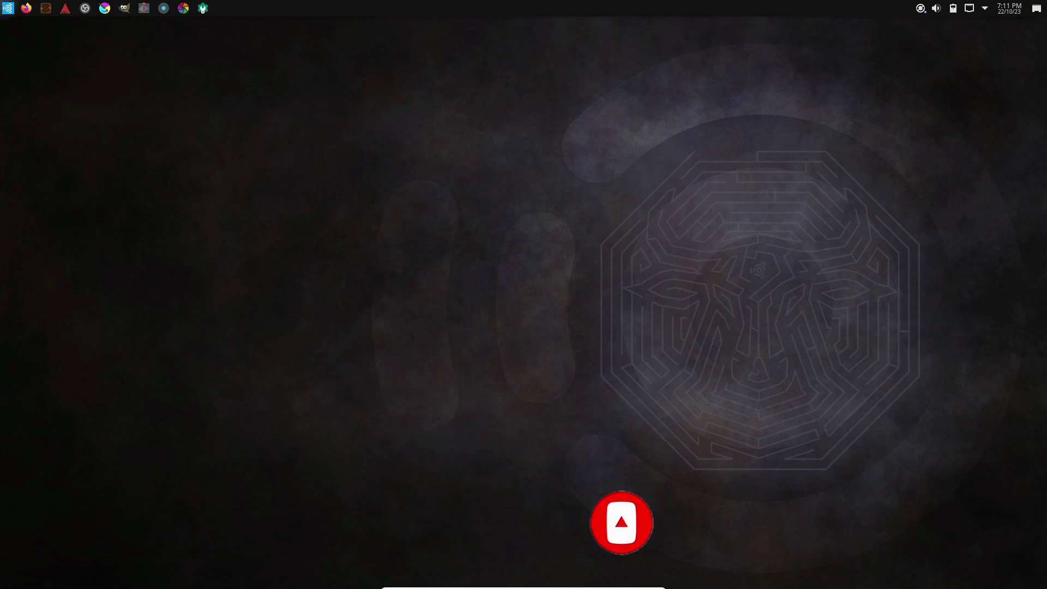
Check the KDE Frameworks and kernel versions on System Settings' About this System page.
key(super)
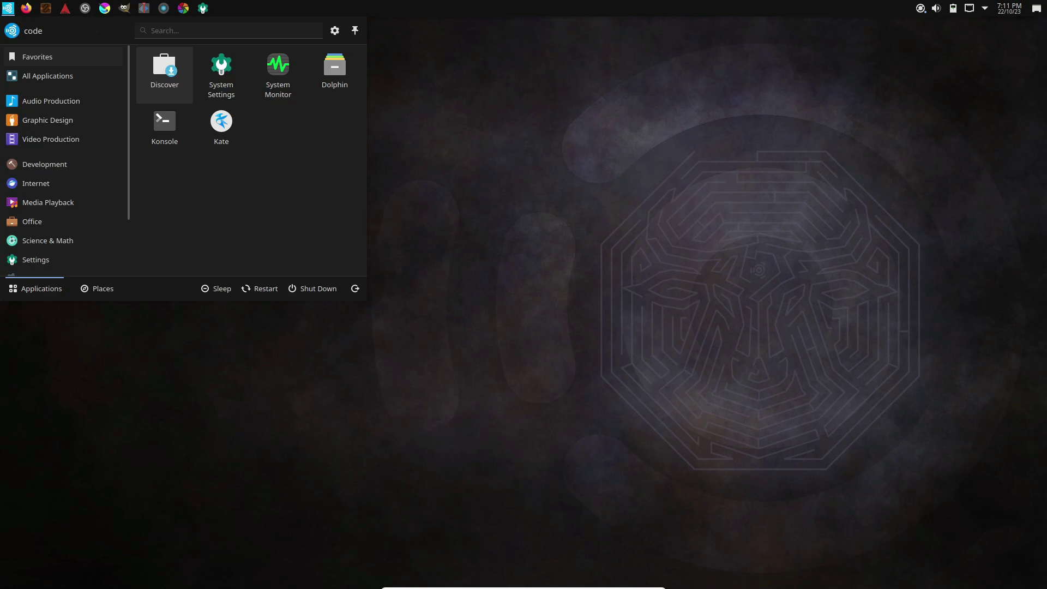
click(228, 92)
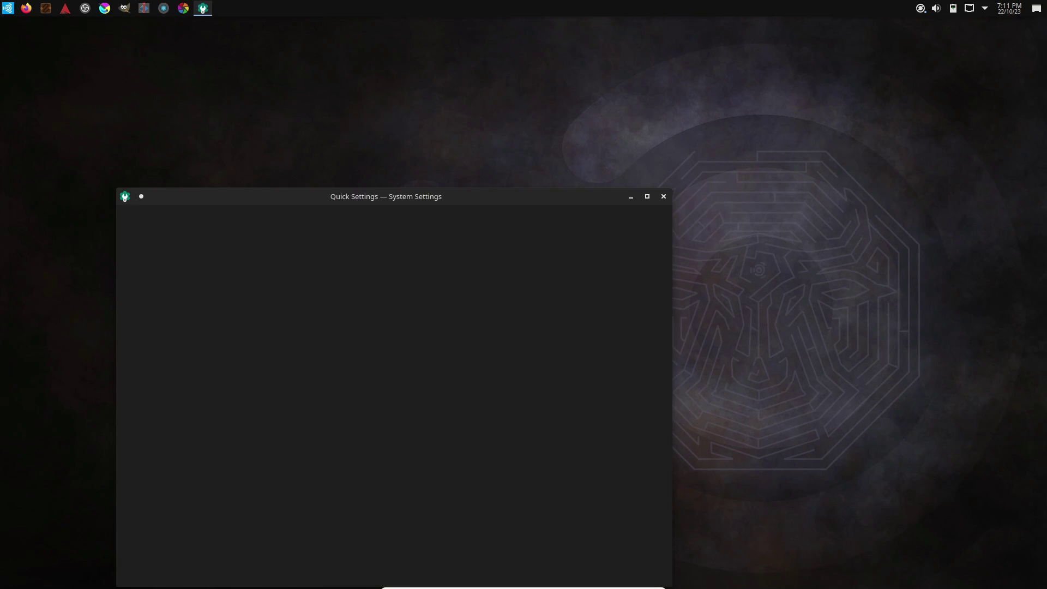
scroll(189, 410, down, 3)
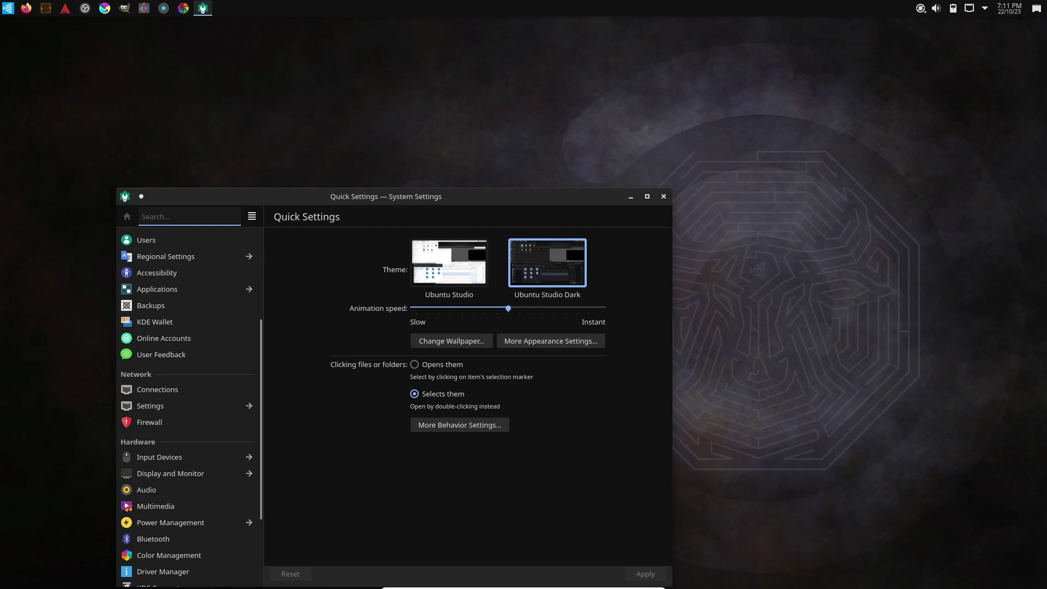
drag(392, 196, 456, 112)
scroll(245, 482, down, 2)
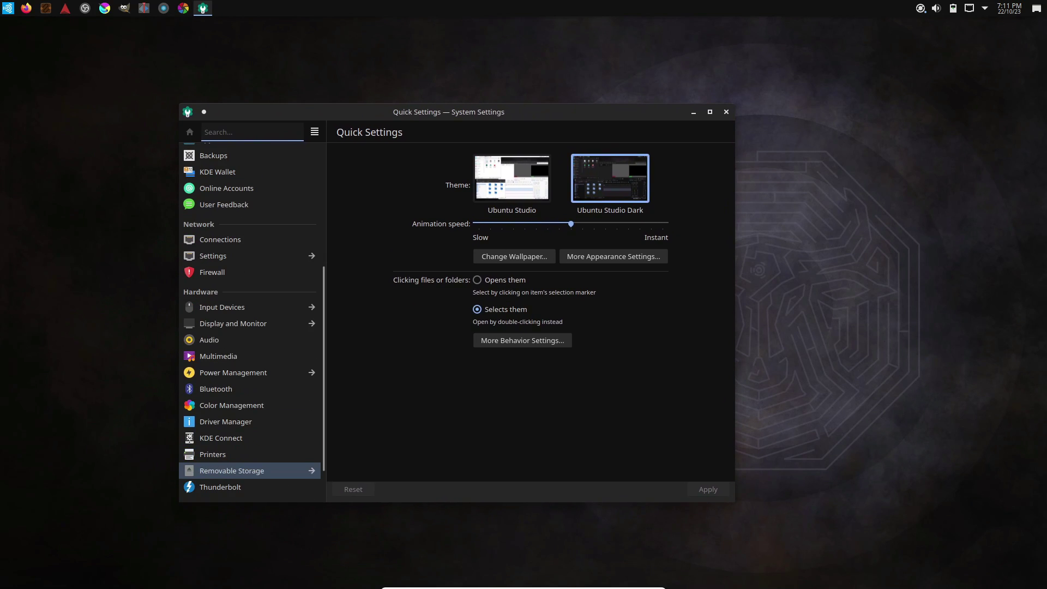
scroll(246, 482, down, 2)
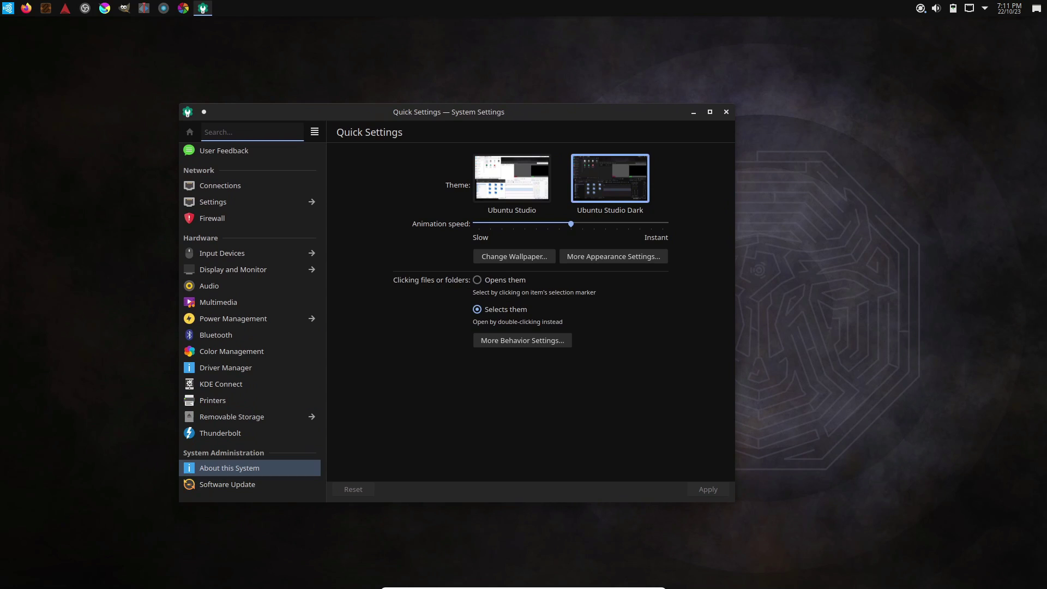
click(229, 467)
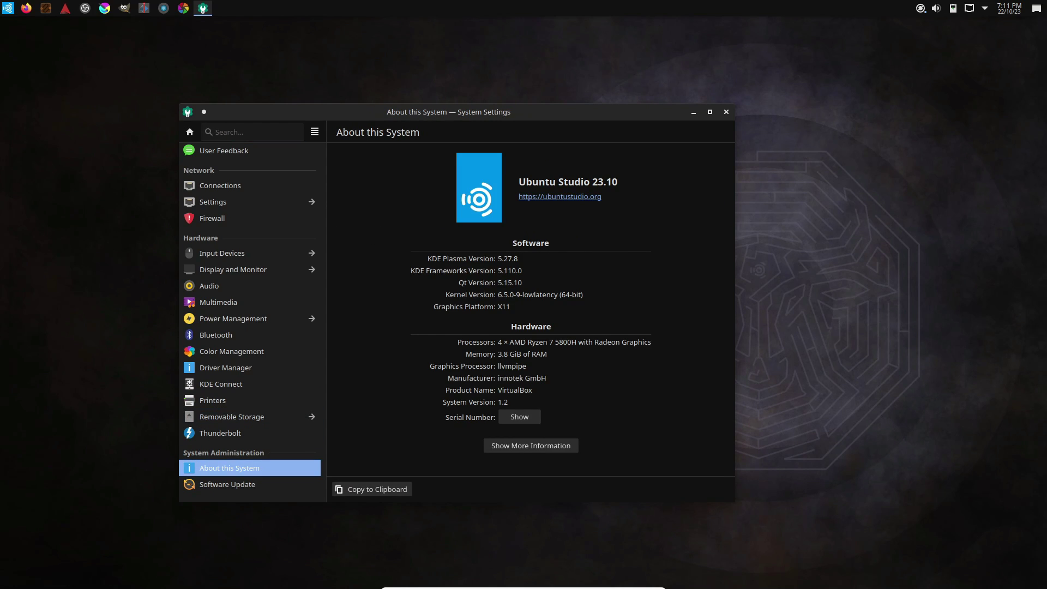
double_click(509, 271)
drag(499, 294, 528, 294)
click(528, 294)
click(725, 111)
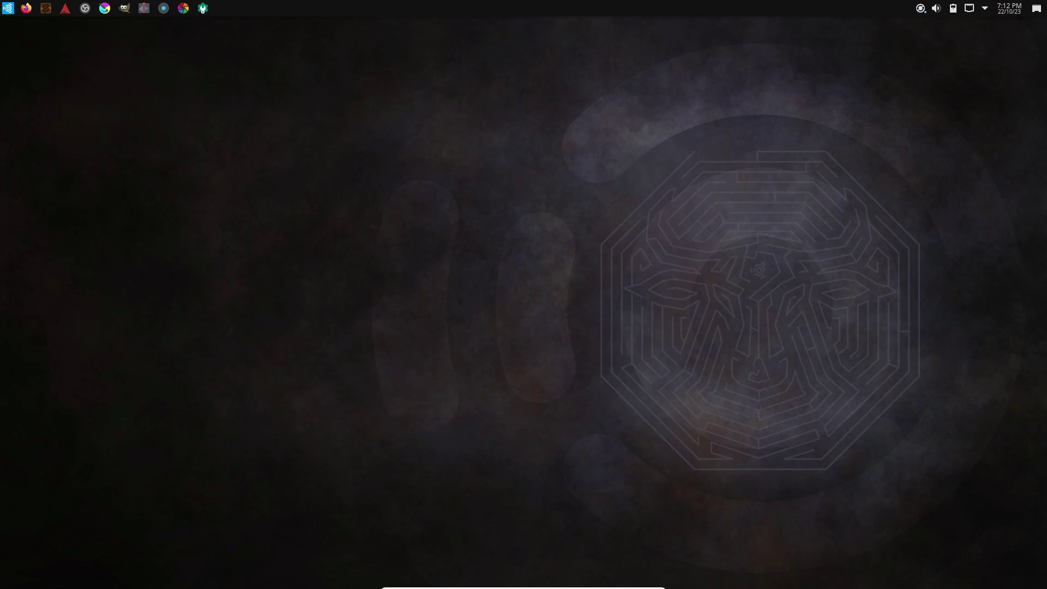
Browse the launcher's Audio Production, Graphic Design, Development, Office, Settings and System categories.
click(7, 8)
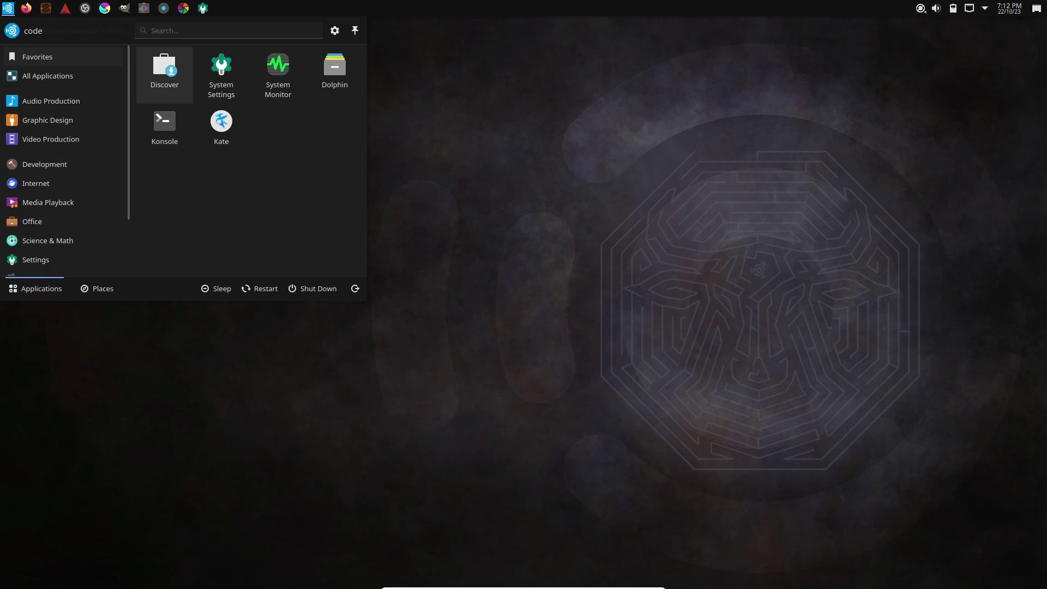
key(Down)
key(Down)
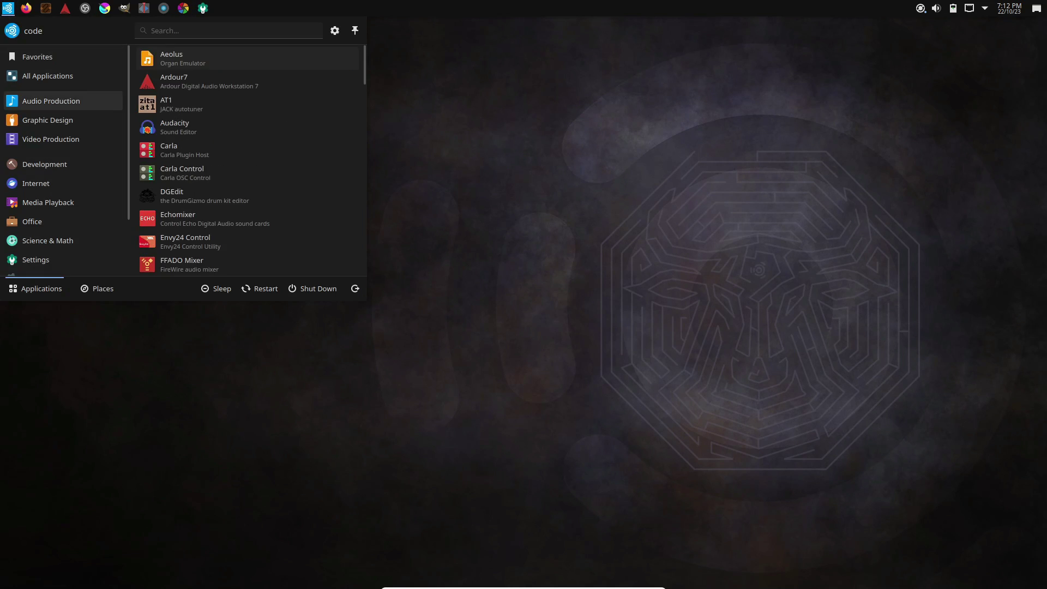
key(Down)
key(Down)
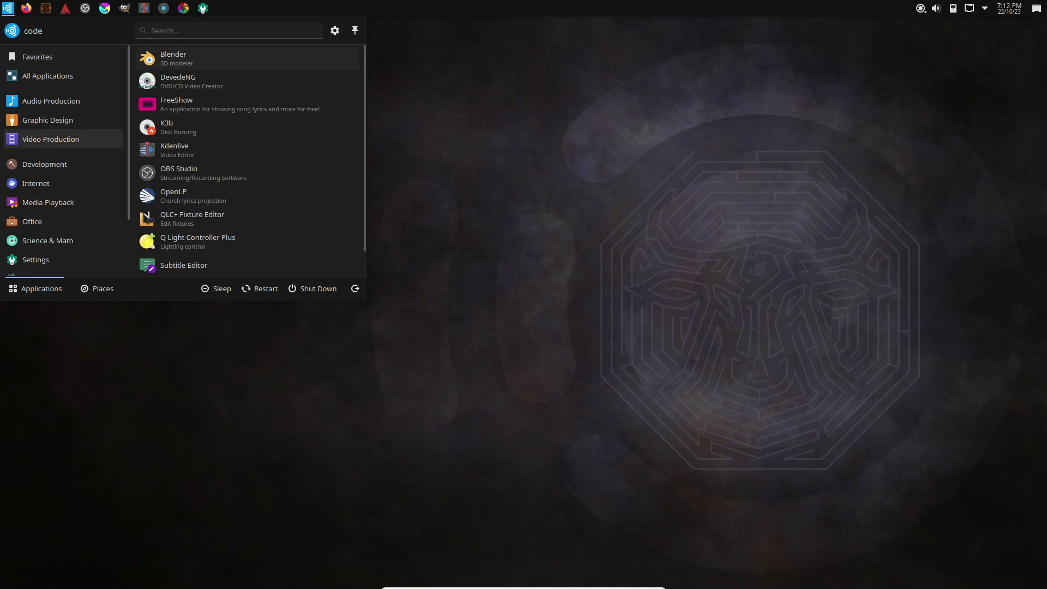
key(Down)
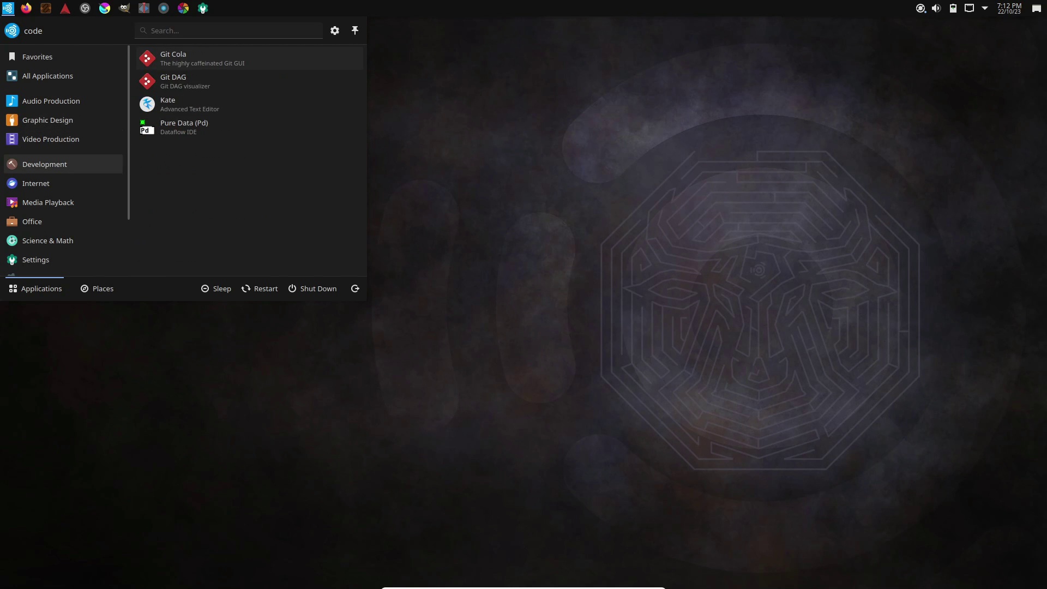
key(Down)
key(Down)
key(Down)
key(Down)
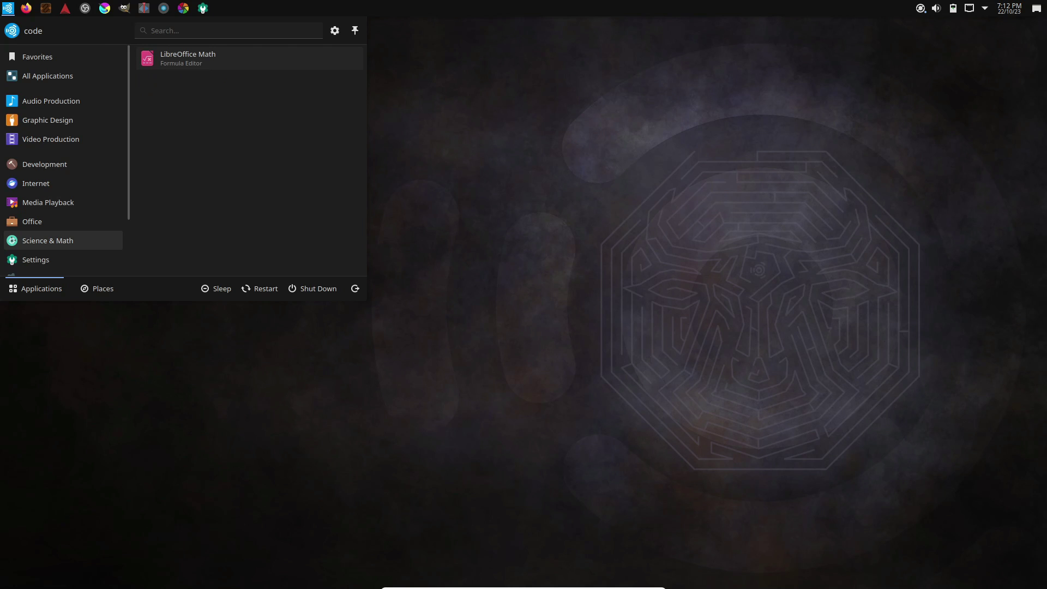
key(Up)
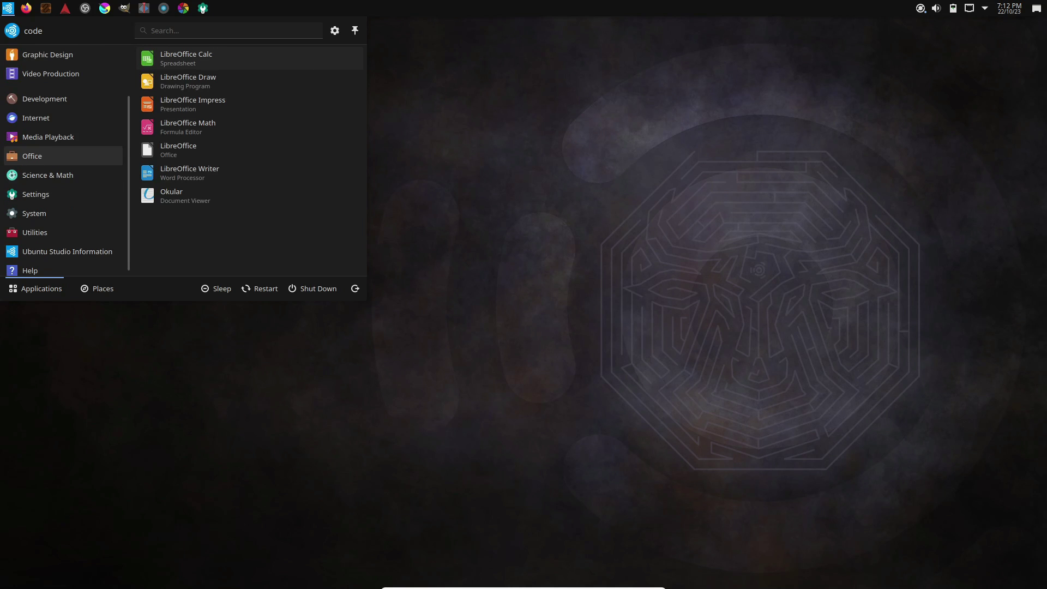
key(Down)
key(Down)
key(Down)
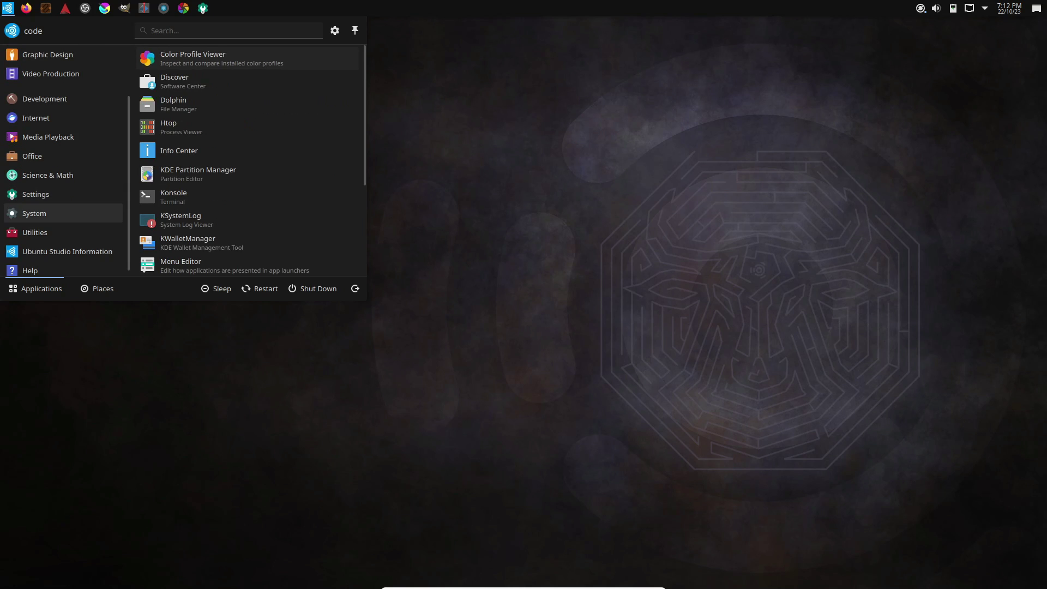
key(Down)
key(Down)
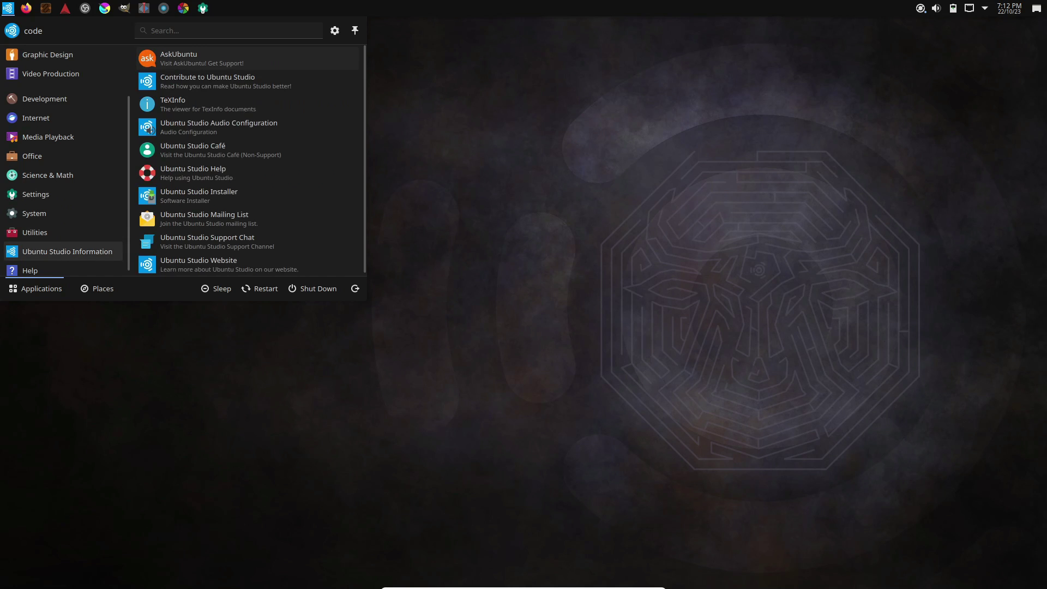
key(Up)
key(Up)
key(Up)
key(Up)
key(Up)
key(Up)
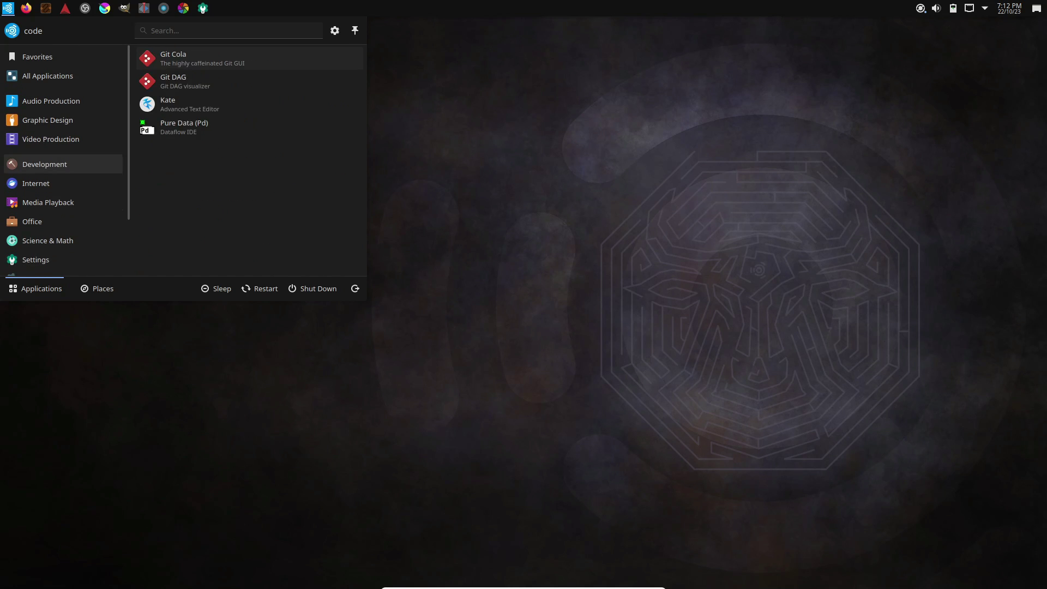
key(Up)
key(Up)
key(Up)
key(Escape)
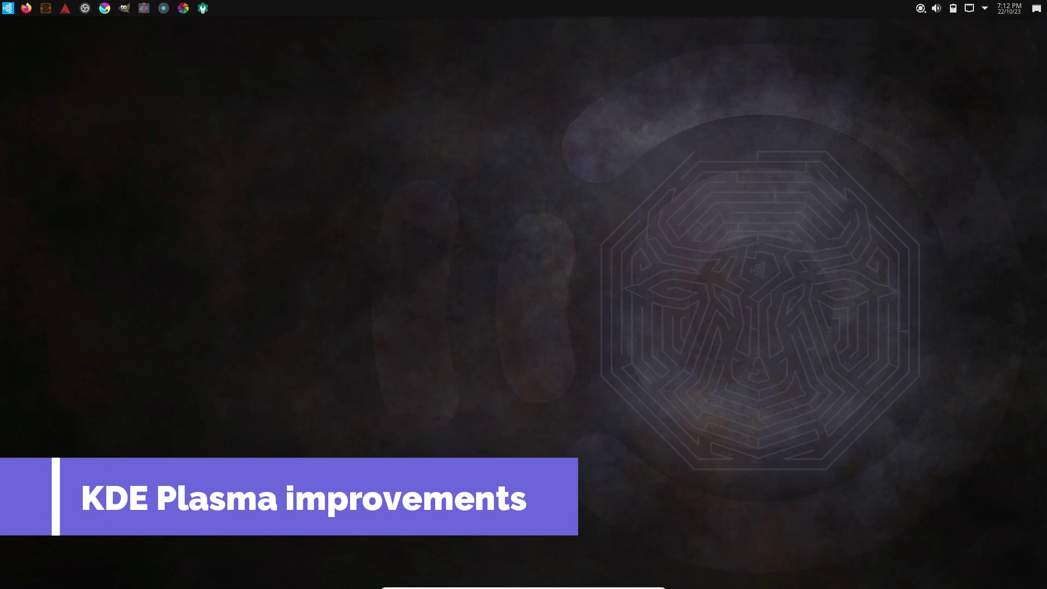
Look at the panel's status and notifications popup and the calendar.
click(983, 7)
click(984, 7)
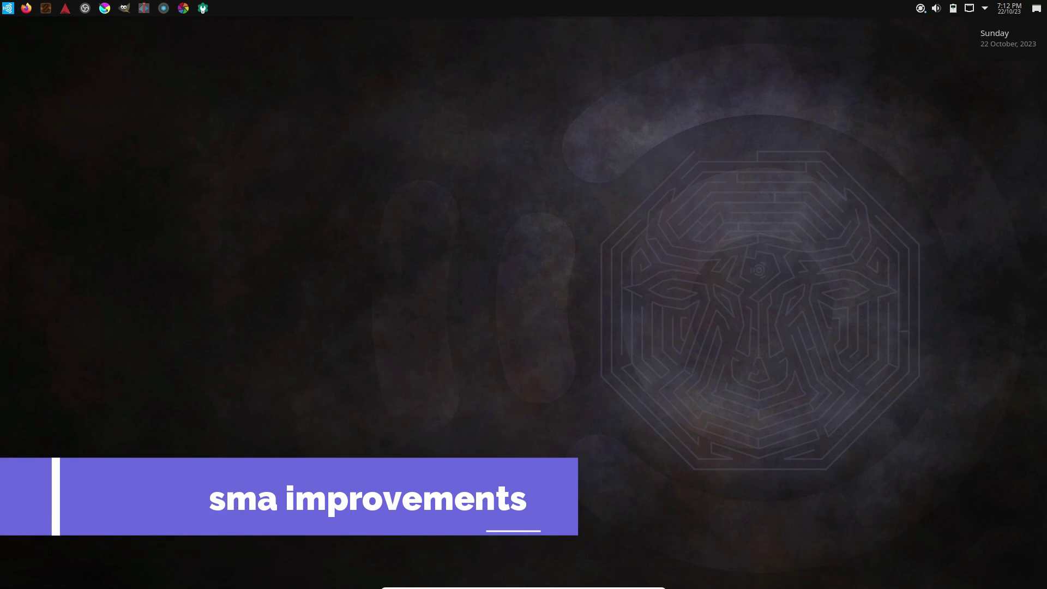
key(Escape)
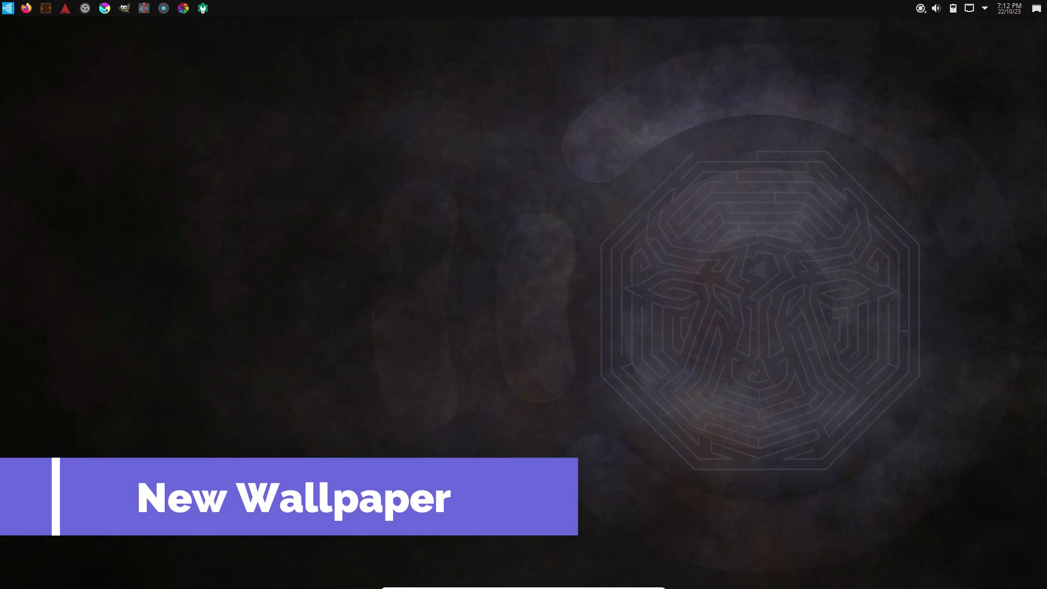
Preview the Dynamic, Materia and Materia Dark wallpapers, then settle on Ubuntu Studio.
right_click(313, 188)
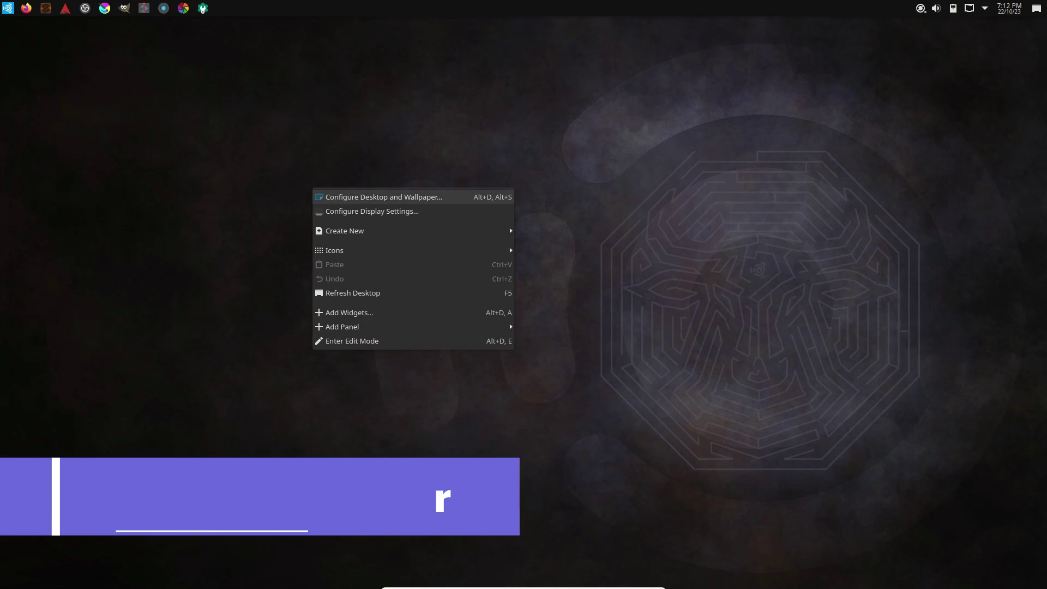
key(Escape)
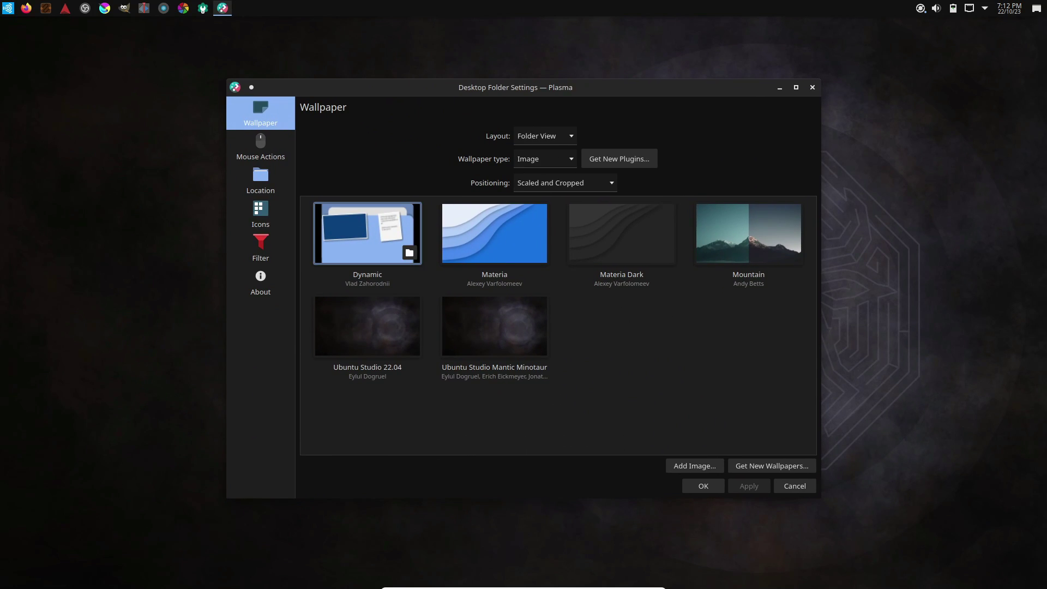
key(space)
key(Right)
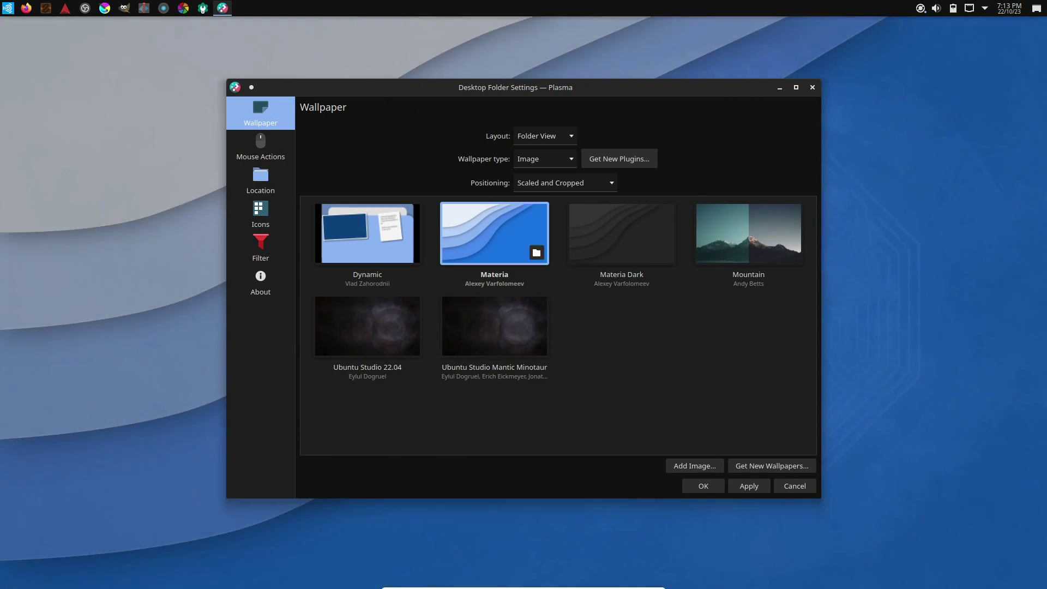
key(Right)
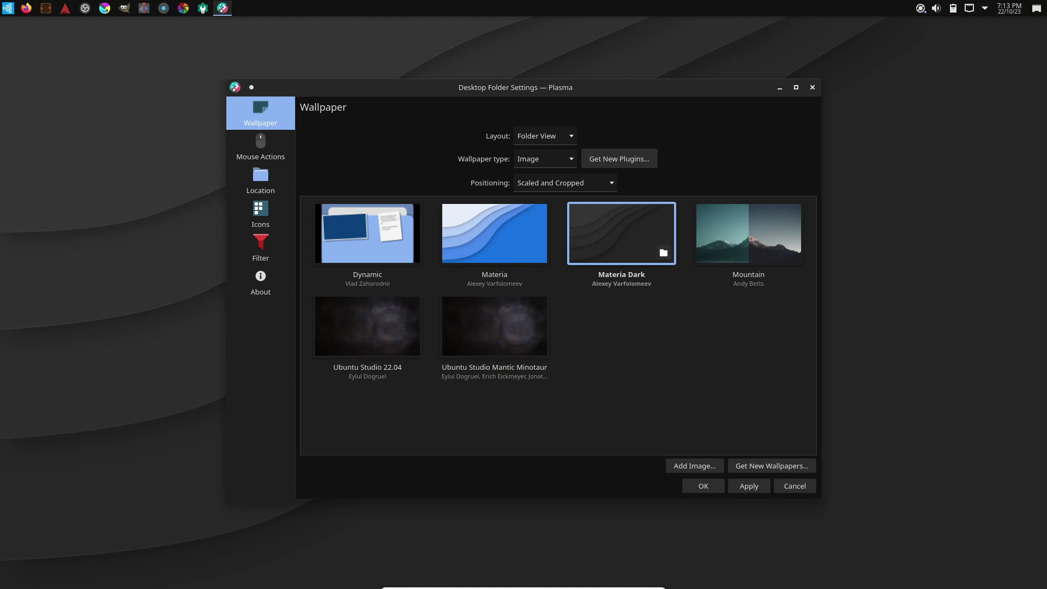
key(Right)
key(Down)
key(Left)
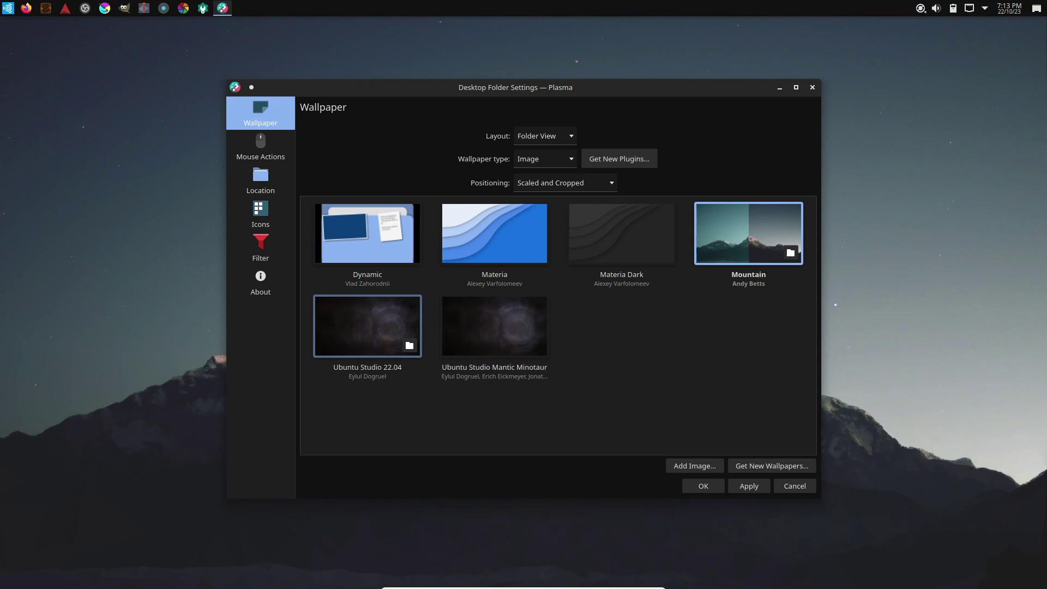
key(Return)
key(super)
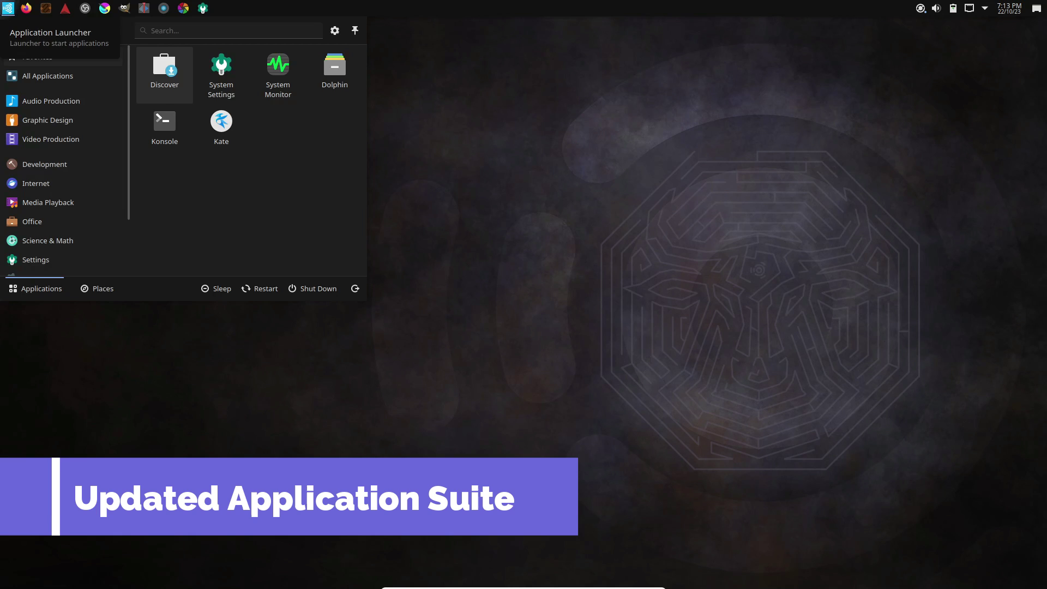
key(Down)
key(Down)
key(Right)
key(Down)
key(Return)
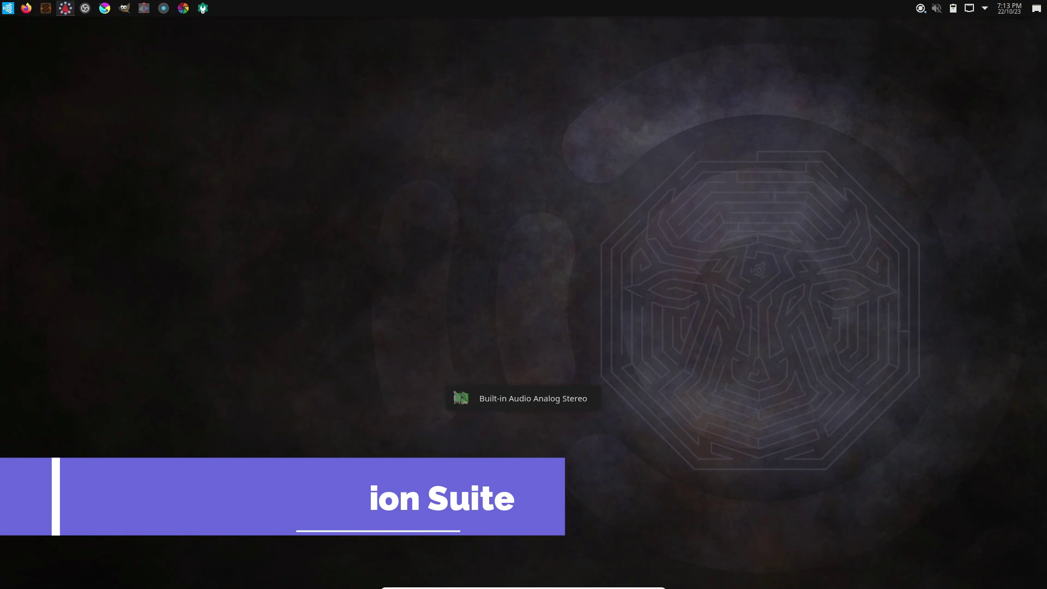
key(Return)
key(Return)
key(Return)
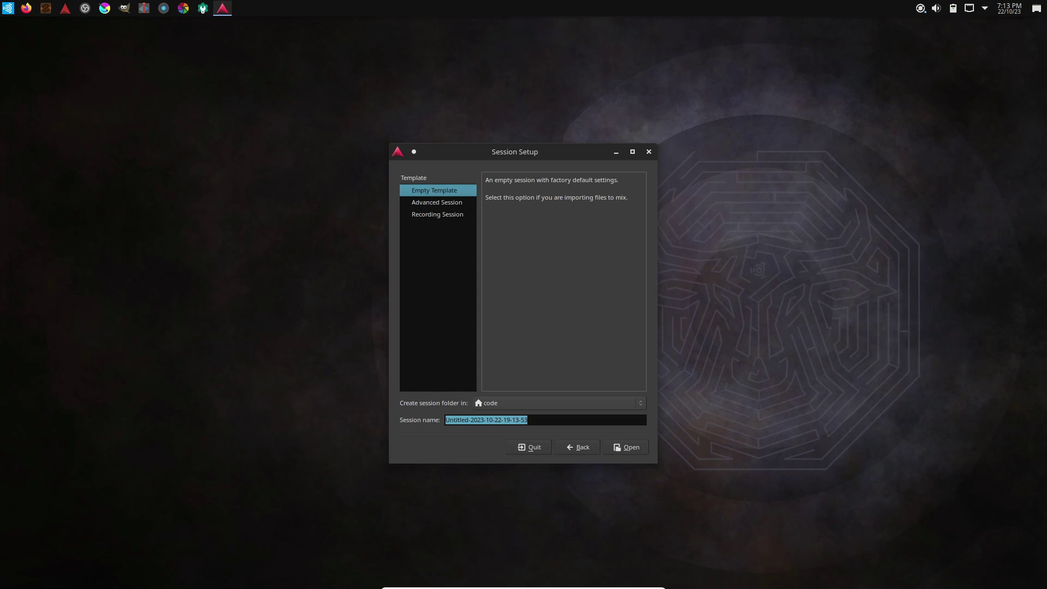
key(Return)
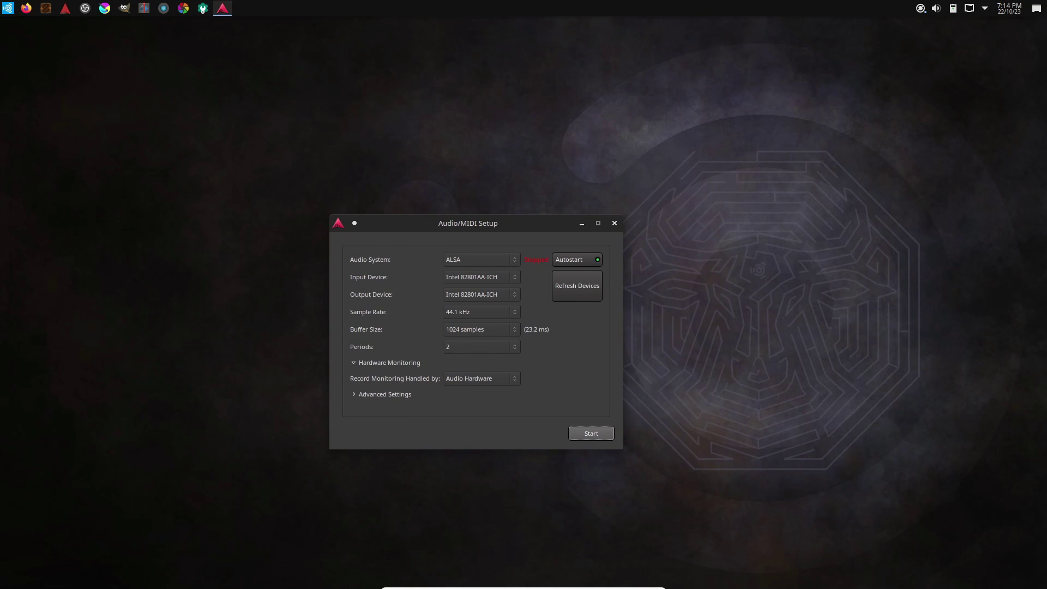
key(Escape)
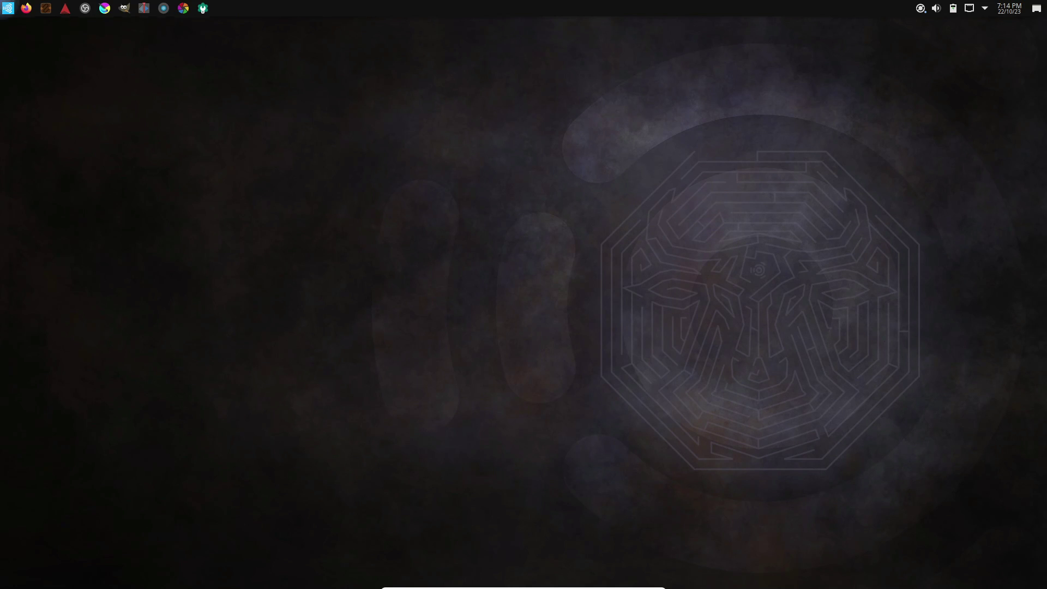
key(super)
key(Down)
key(Down)
key(Down)
key(Down)
key(Down)
key(Down)
key(Down)
key(Up)
key(Up)
key(Up)
key(Right)
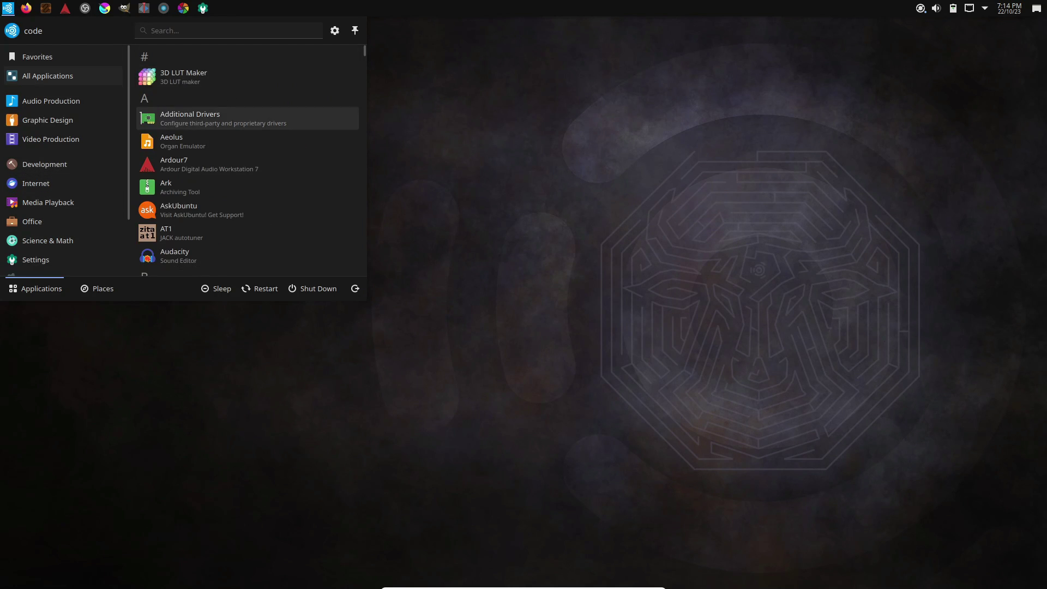
key(Down)
key(Down)
key(Down)
key(Return)
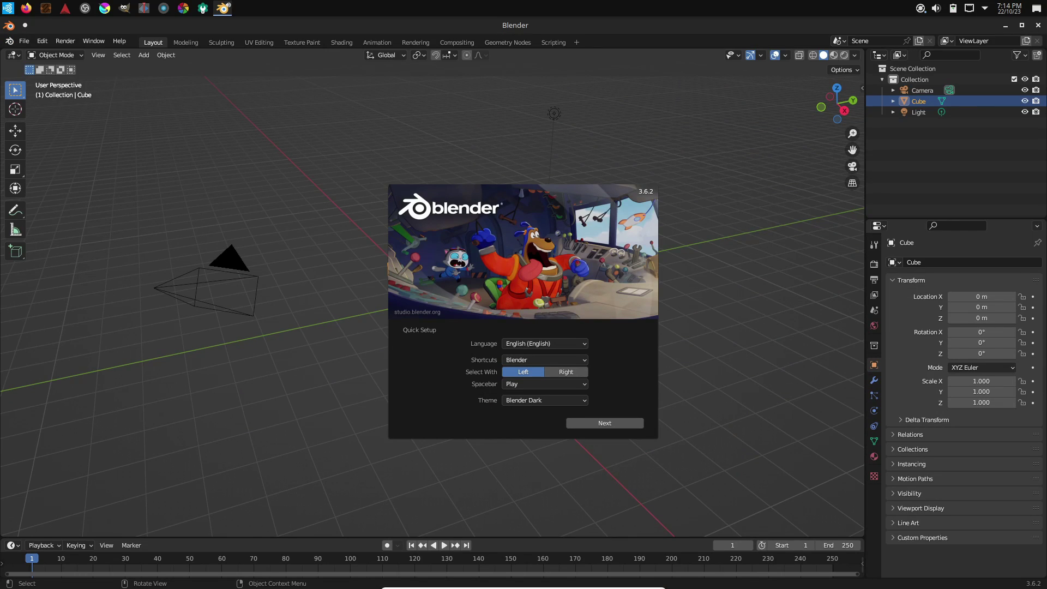
key(Escape)
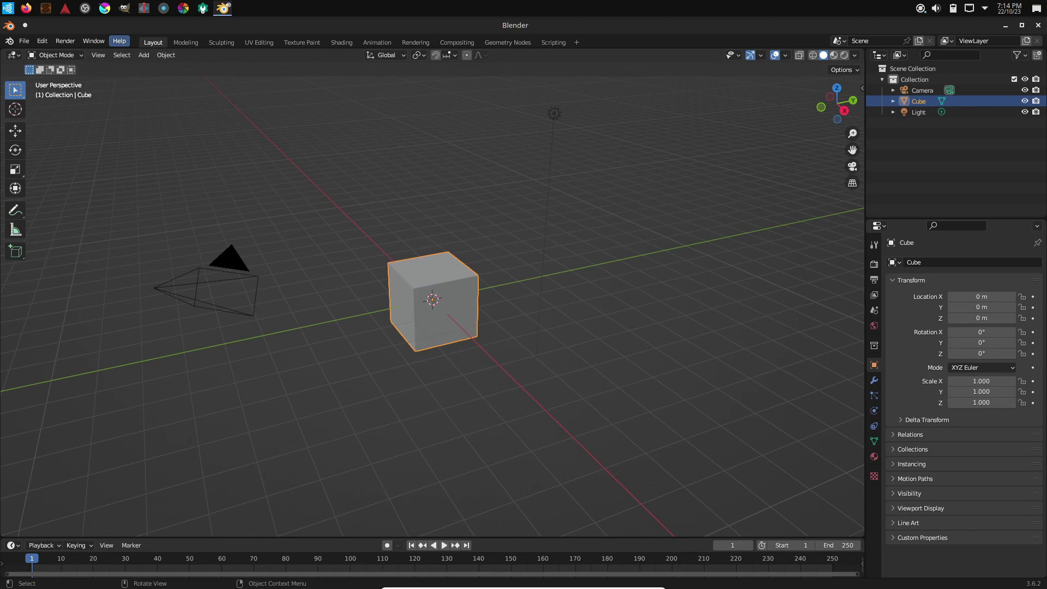
click(120, 41)
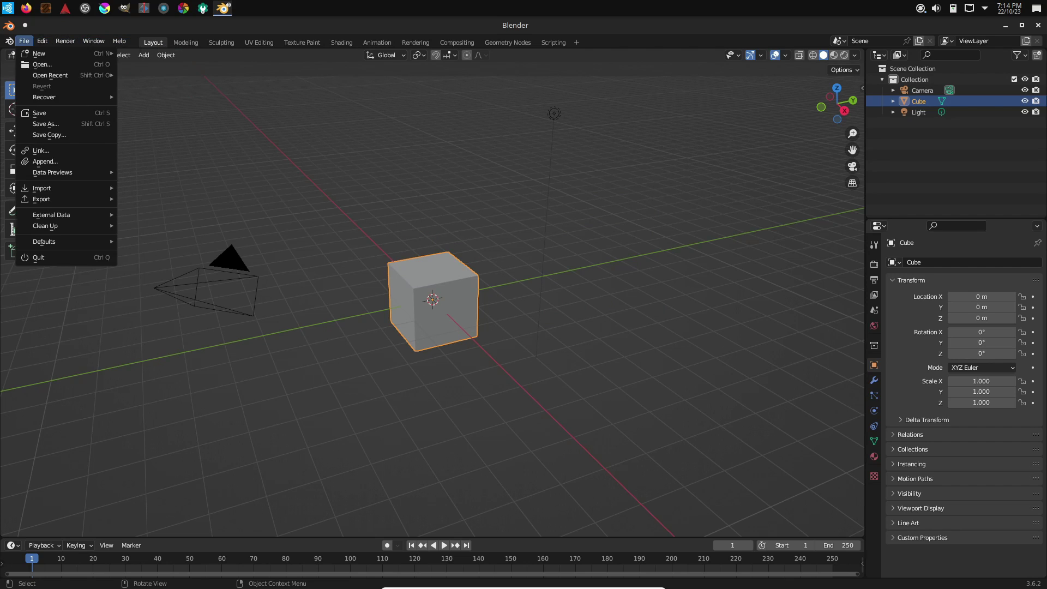
click(65, 196)
click(18, 237)
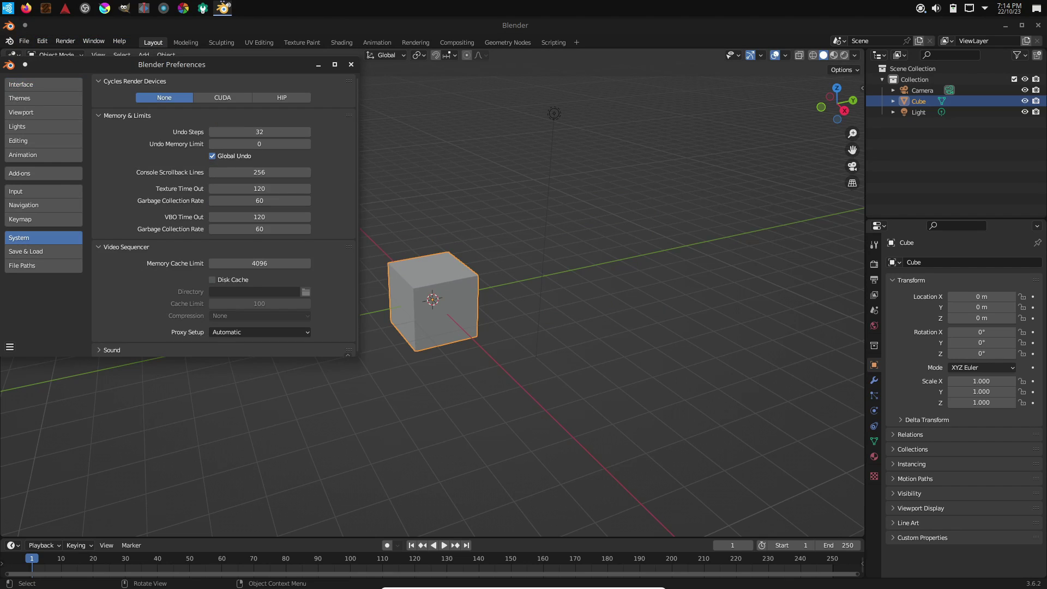
click(351, 65)
click(120, 41)
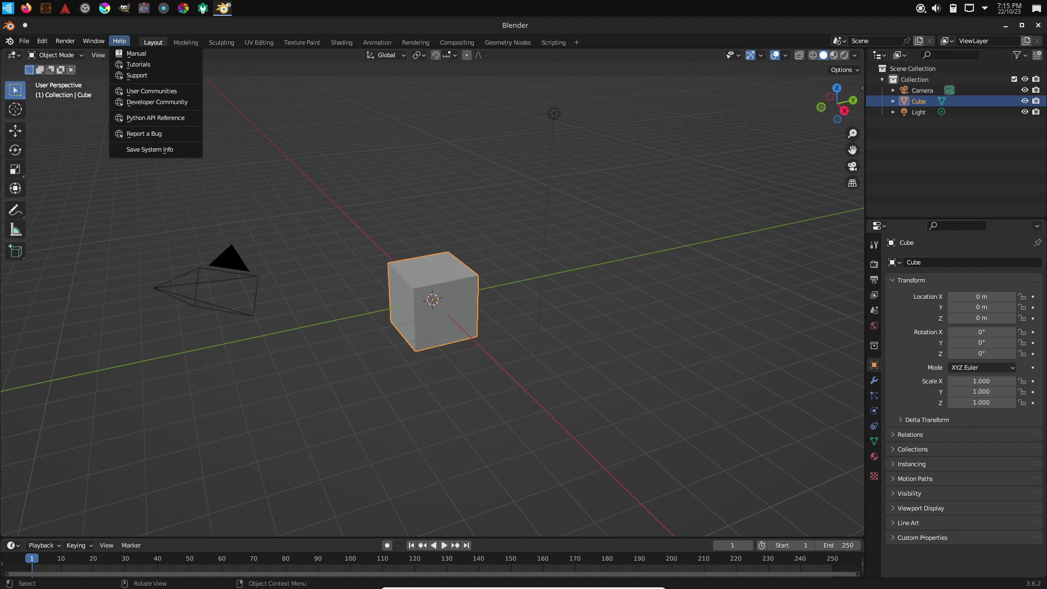
click(1038, 25)
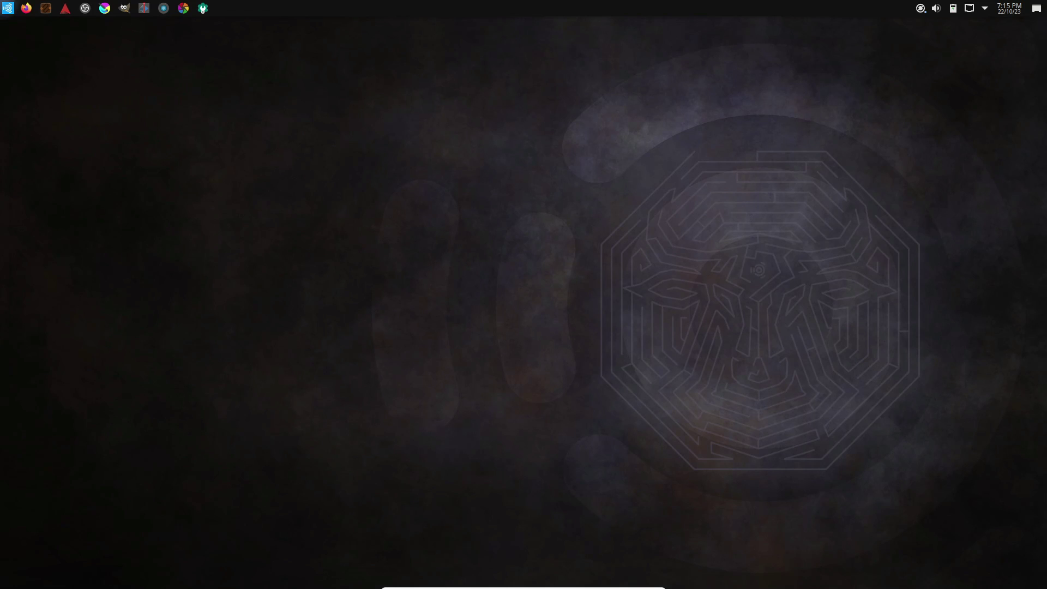
click(7, 7)
click(8, 8)
text(i)
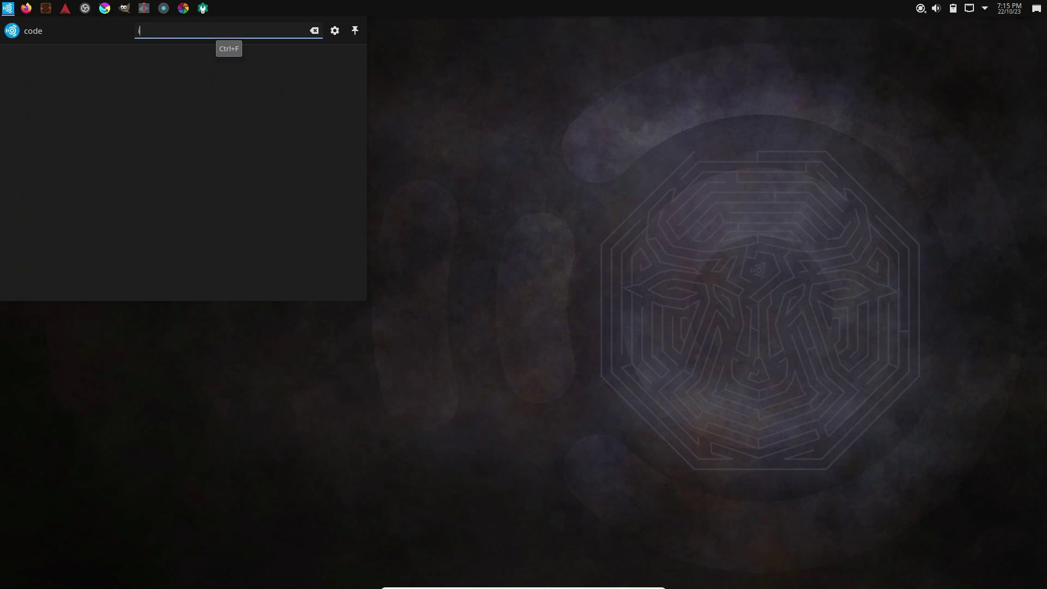
text(nk)
key(Return)
click(686, 470)
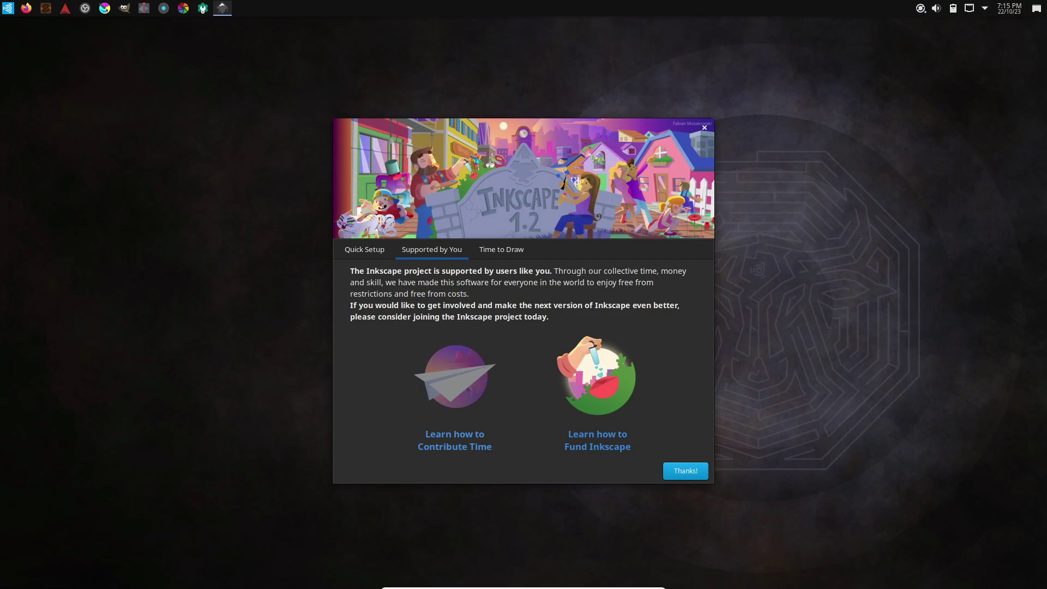
click(668, 471)
click(256, 42)
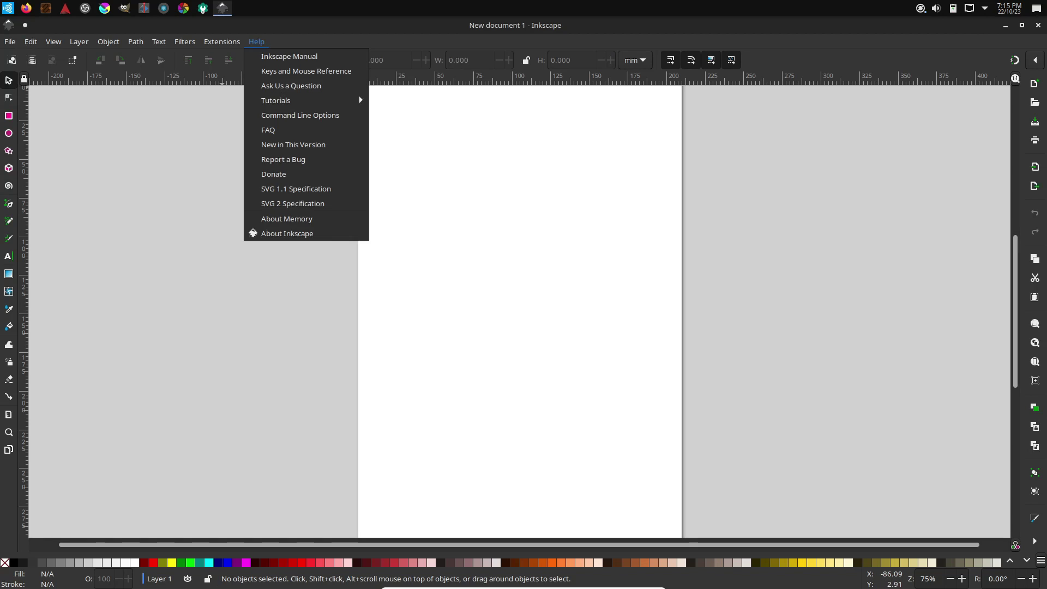
click(282, 219)
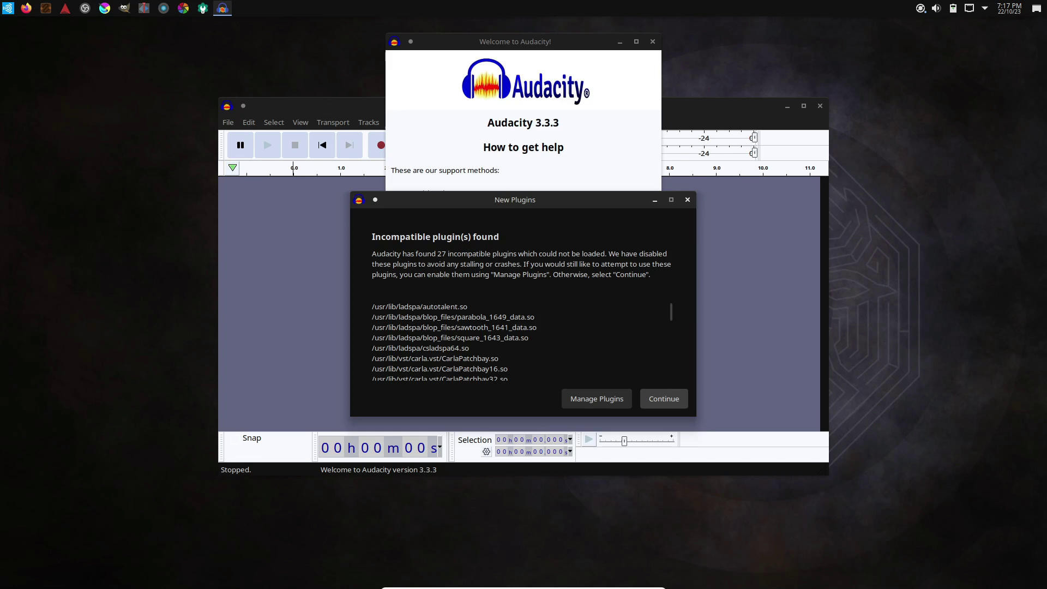
click(663, 398)
click(652, 40)
click(525, 122)
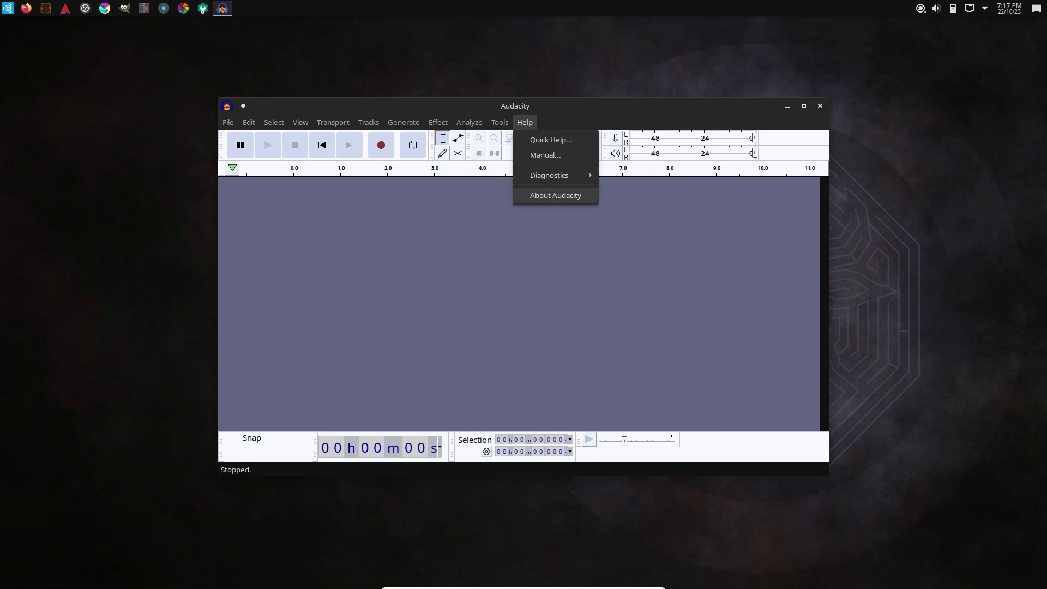
key(Escape)
click(820, 106)
key(super)
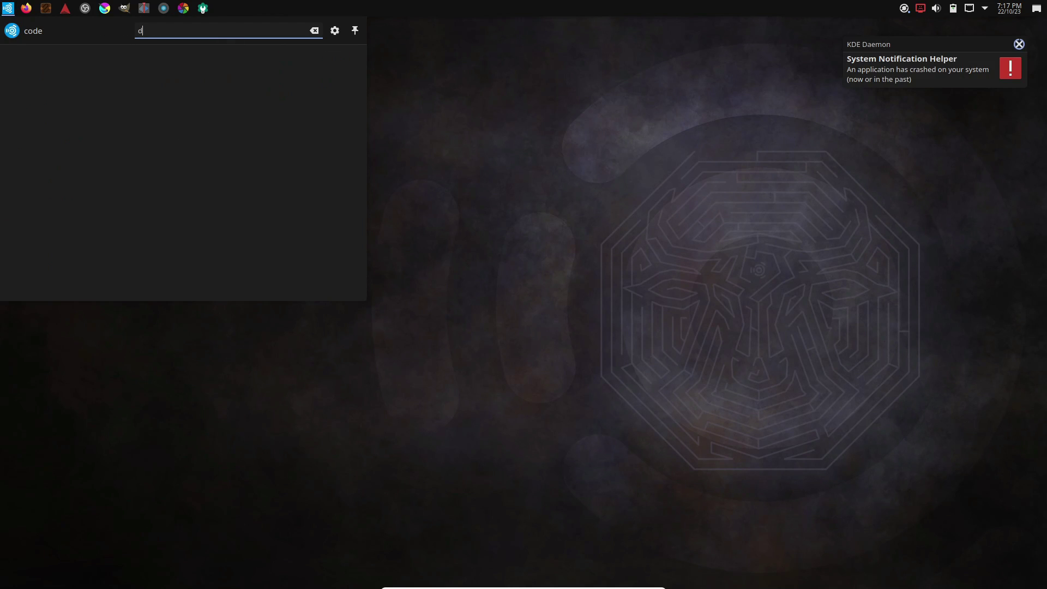
text(col)
key(Return)
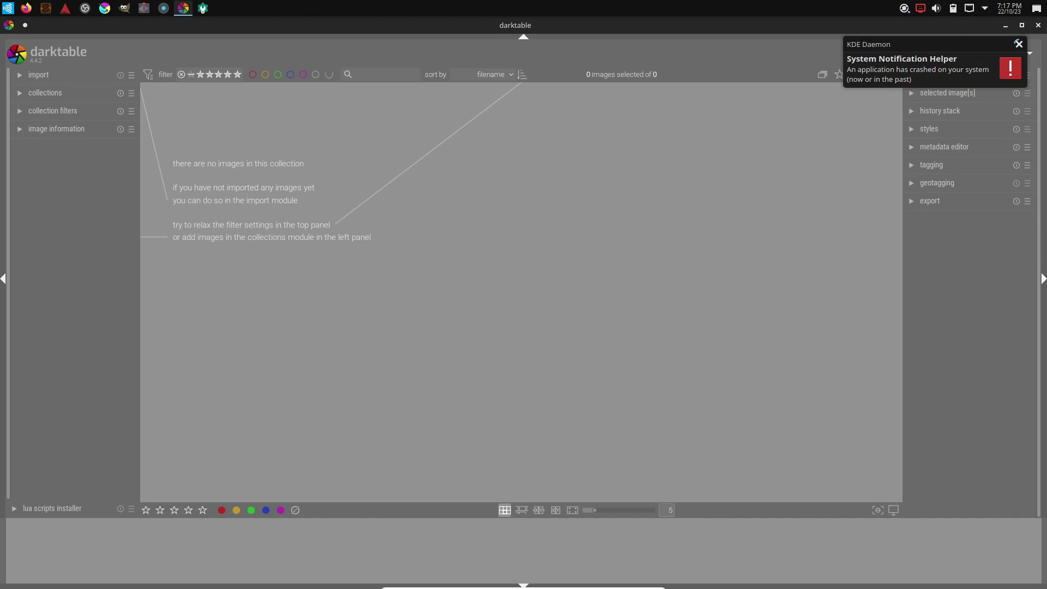
click(1017, 43)
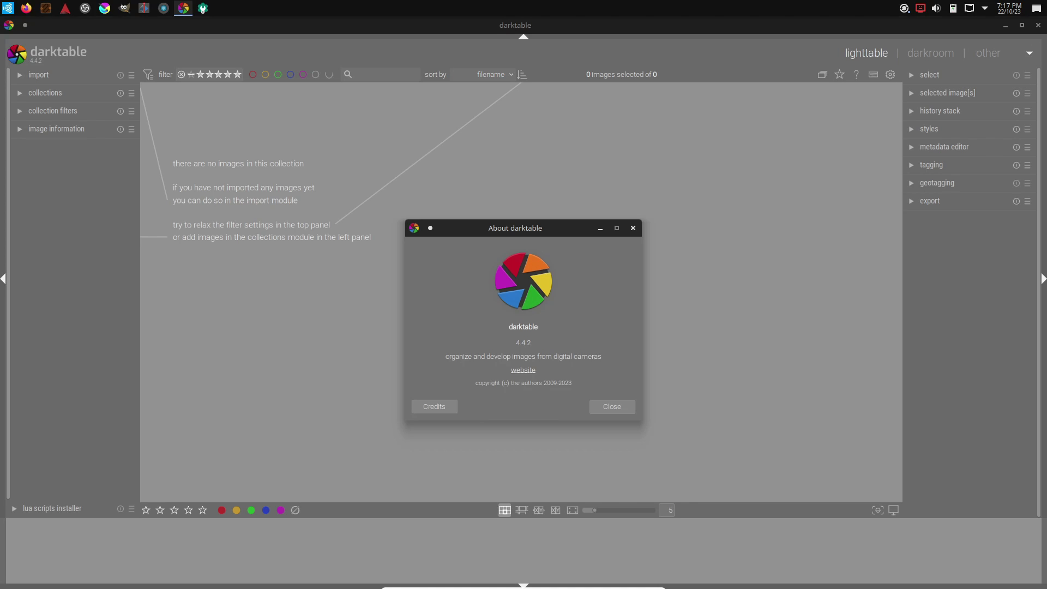
click(613, 406)
click(1038, 24)
click(7, 7)
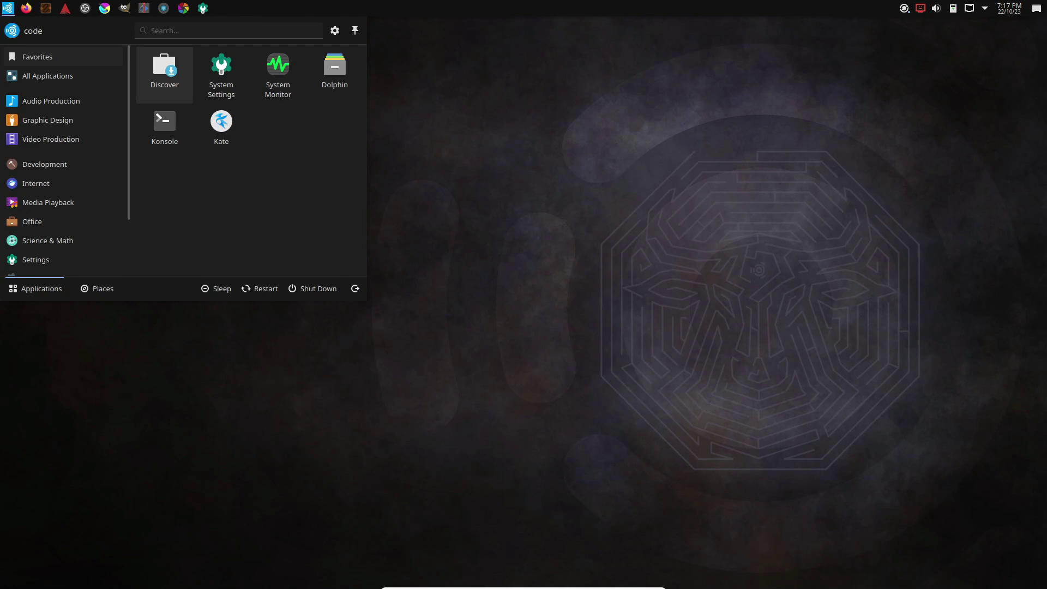
click(221, 74)
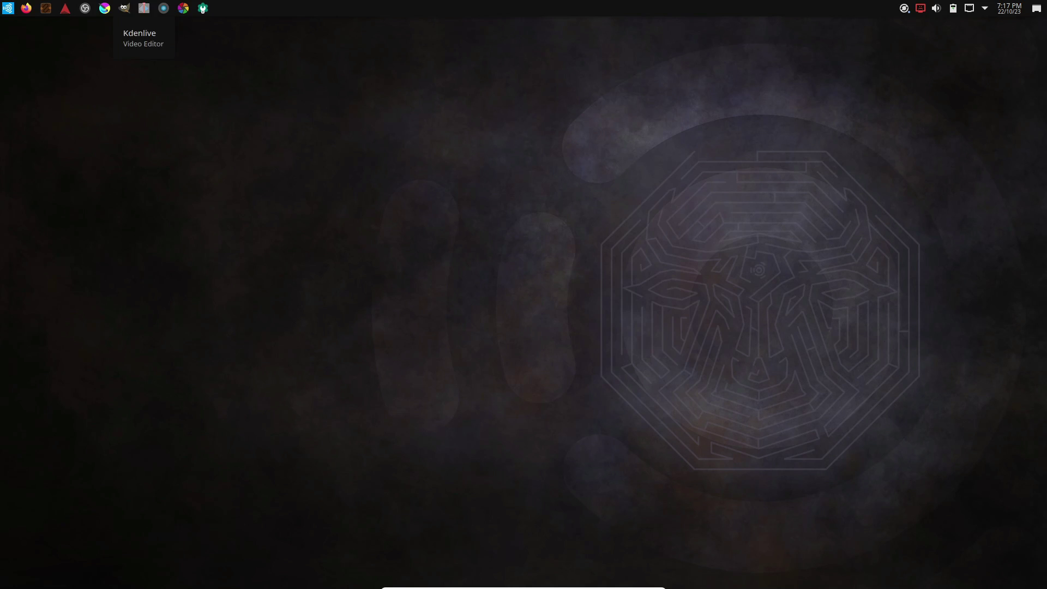
click(144, 8)
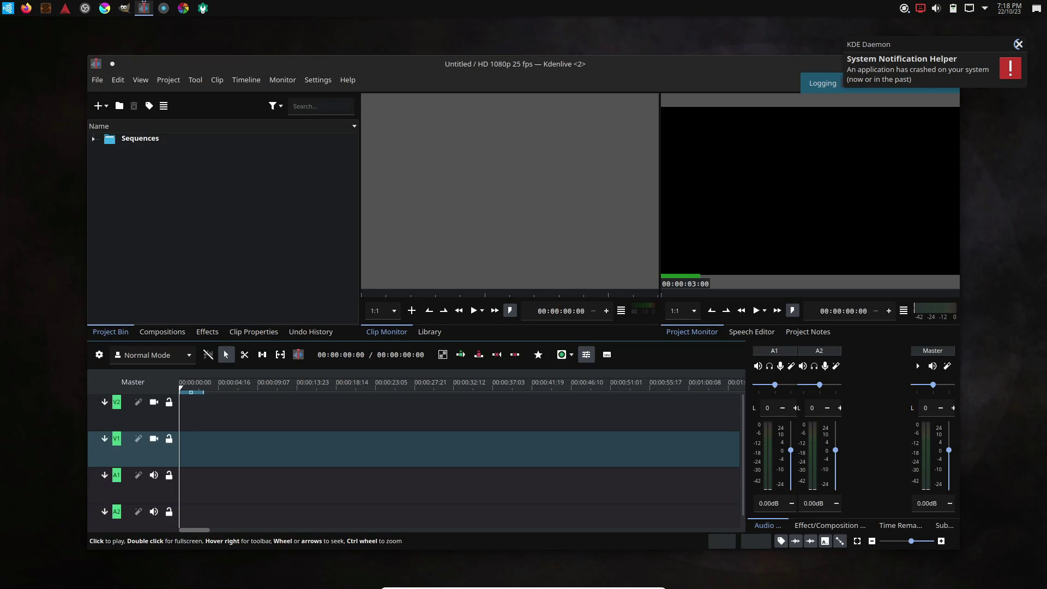
click(348, 80)
click(368, 231)
key(Escape)
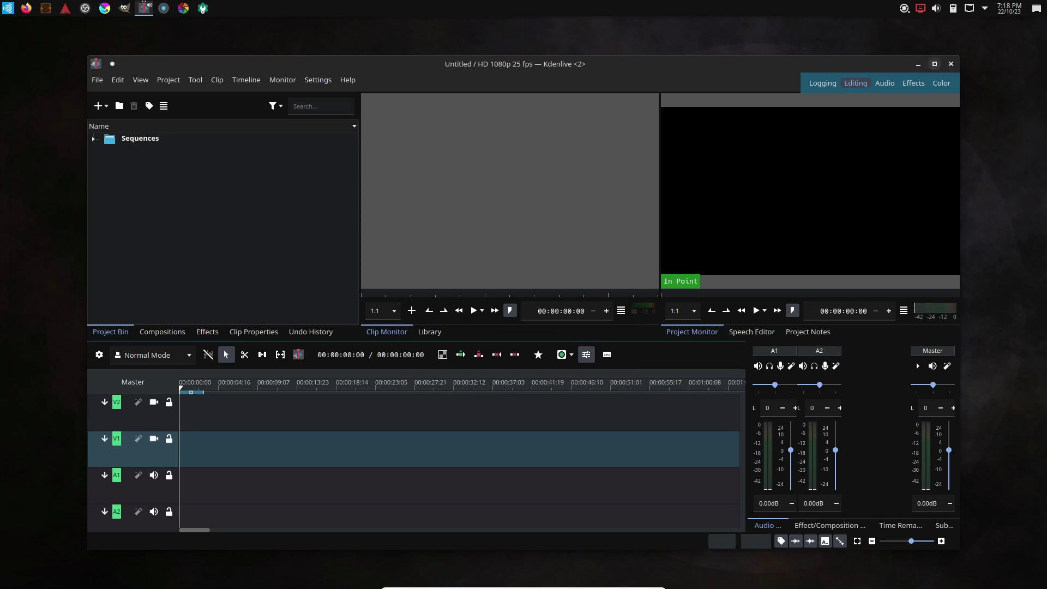
key(ctrl+q)
click(86, 8)
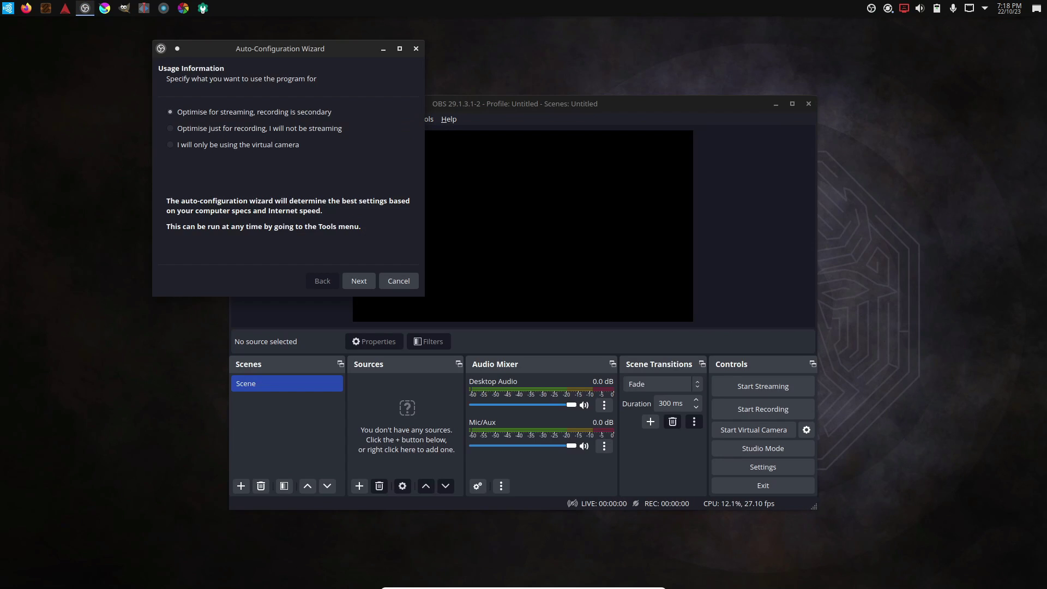
click(398, 281)
click(448, 119)
click(470, 209)
click(737, 139)
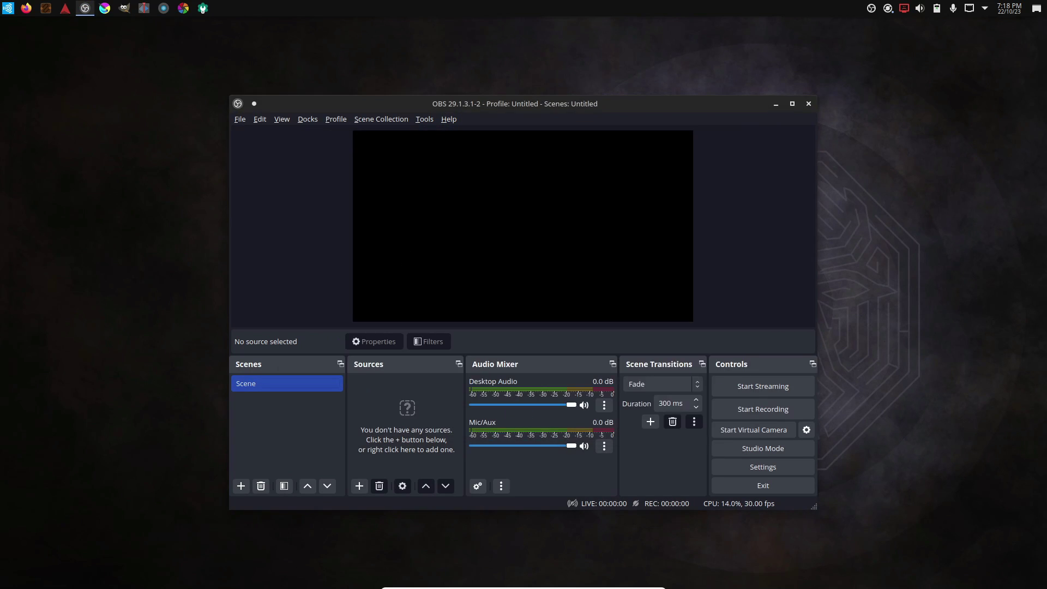
key(ctrl+q)
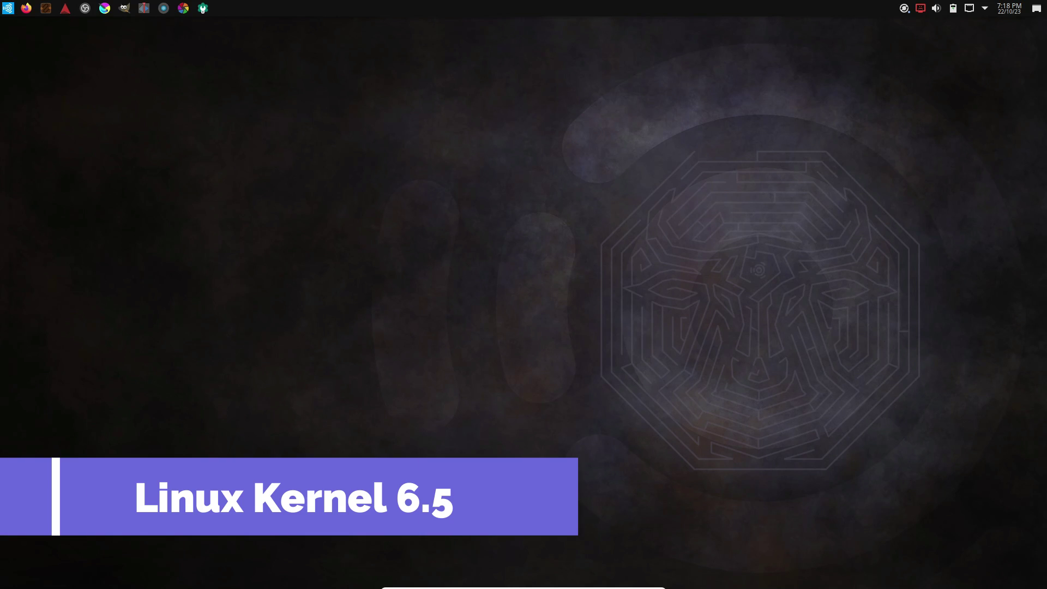
Run neofetch in Konsole and highlight the 6.5.0-9-lowlatency kernel version.
key(super)
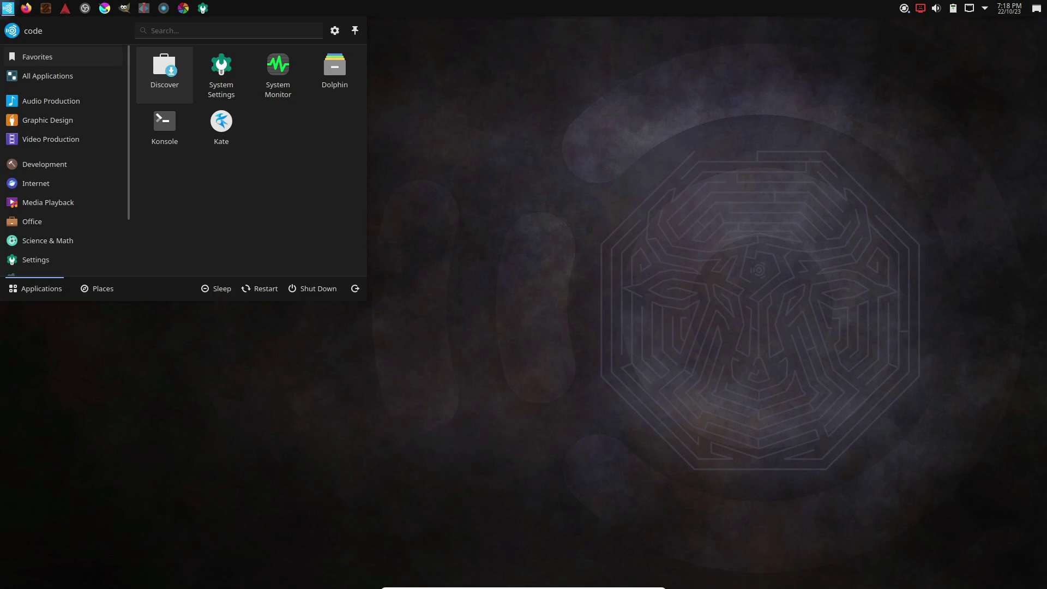
key(Down)
key(Return)
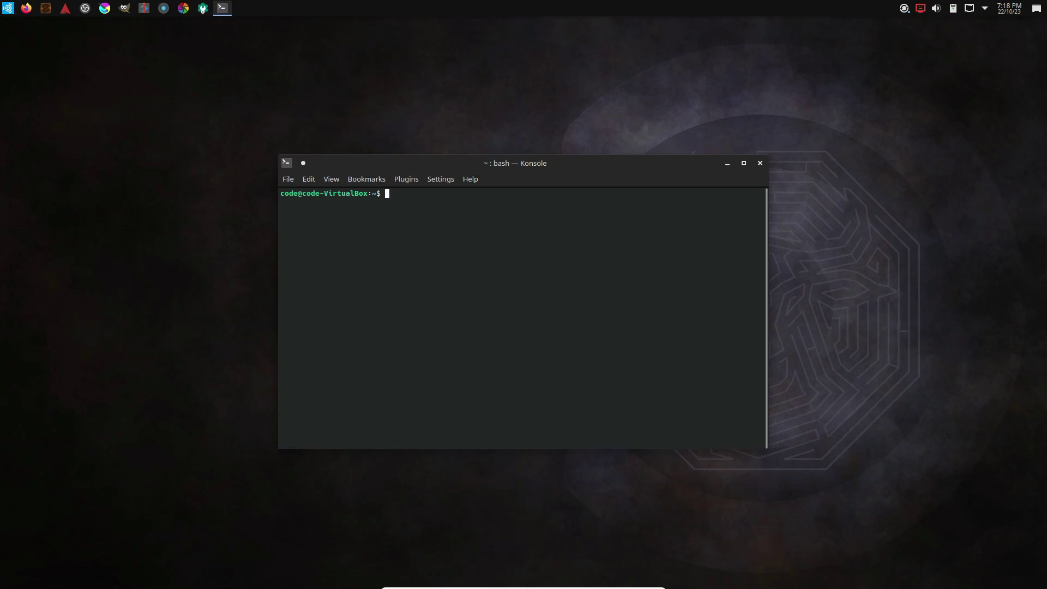
text(neofe)
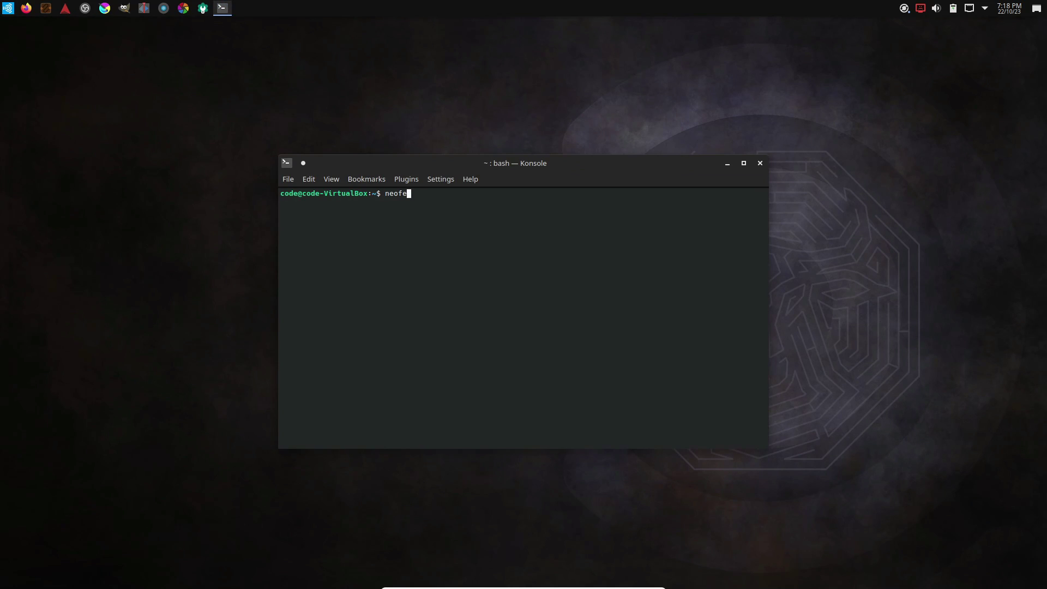
text(tch)
key(Return)
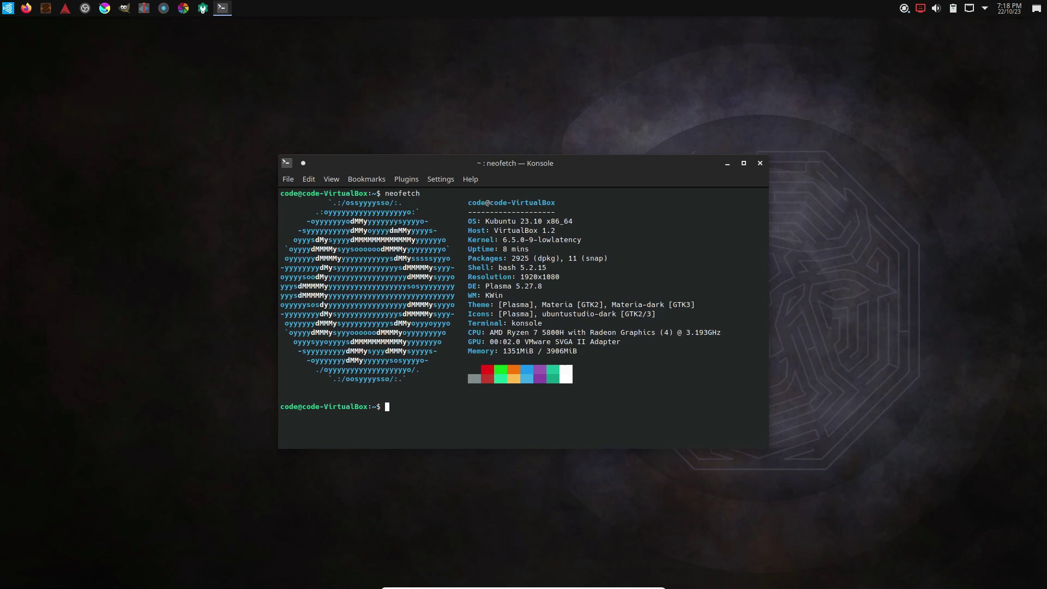
drag(501, 240, 759, 240)
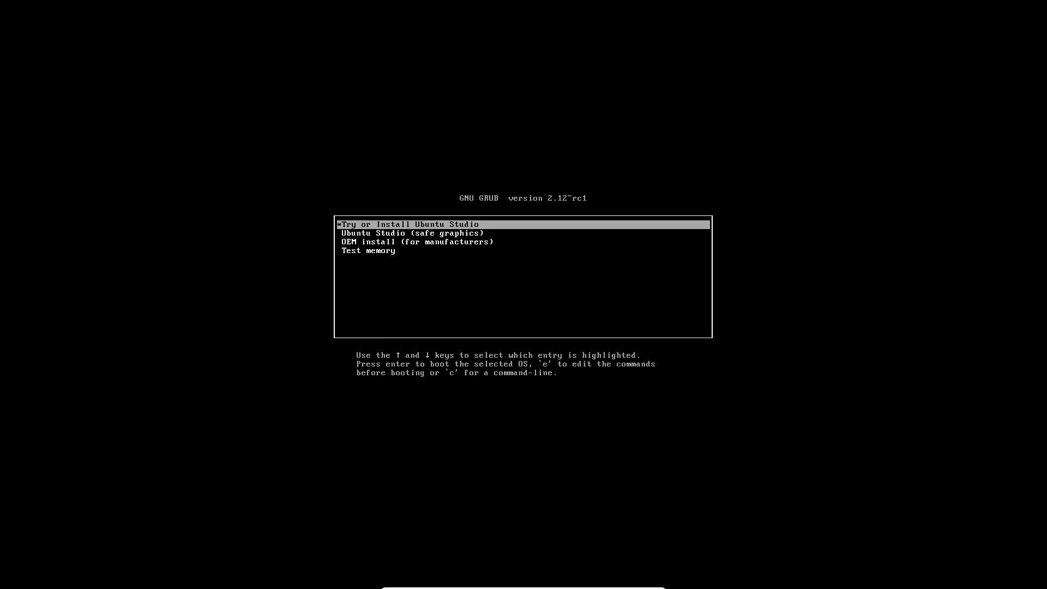
Boot the 'Try or Install Ubuntu Studio' GRUB entry.
key(Down)
key(Down)
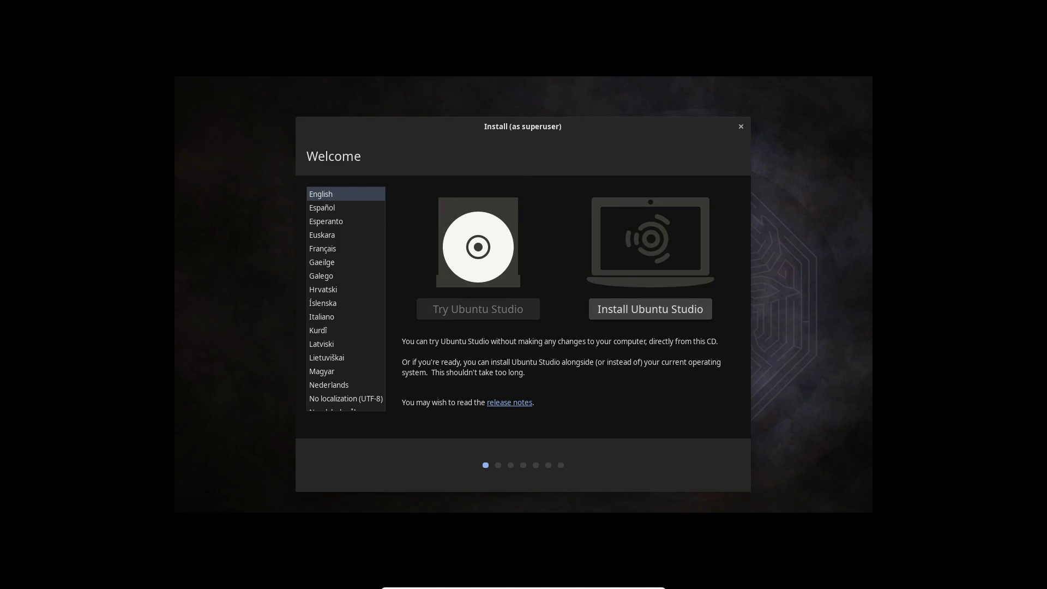
Accept the update options, choose Erase disk, confirm the disk changes, and keep Kolkata timezone.
key(Return)
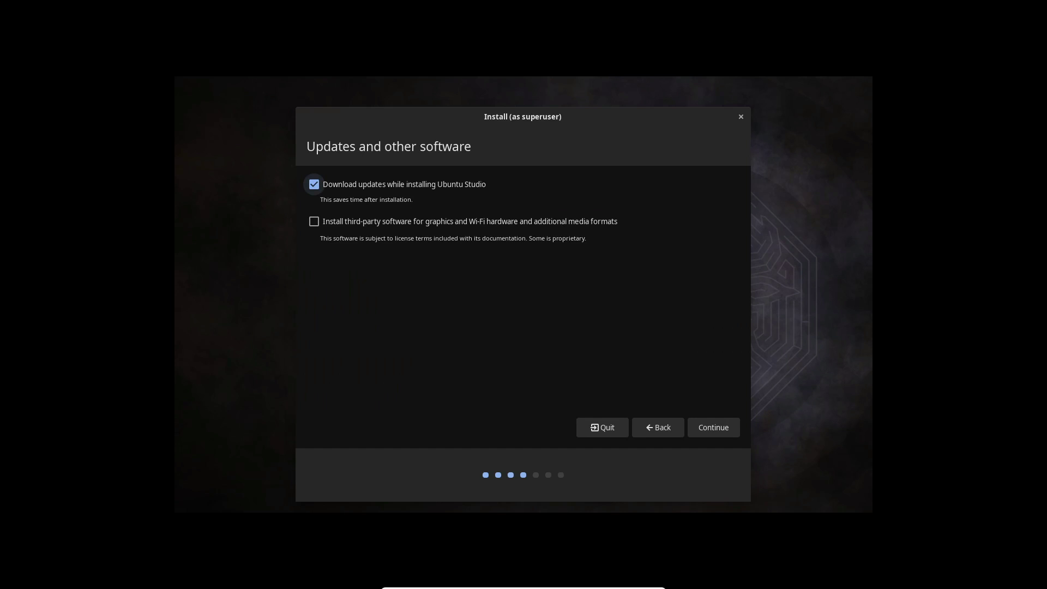
key(Return)
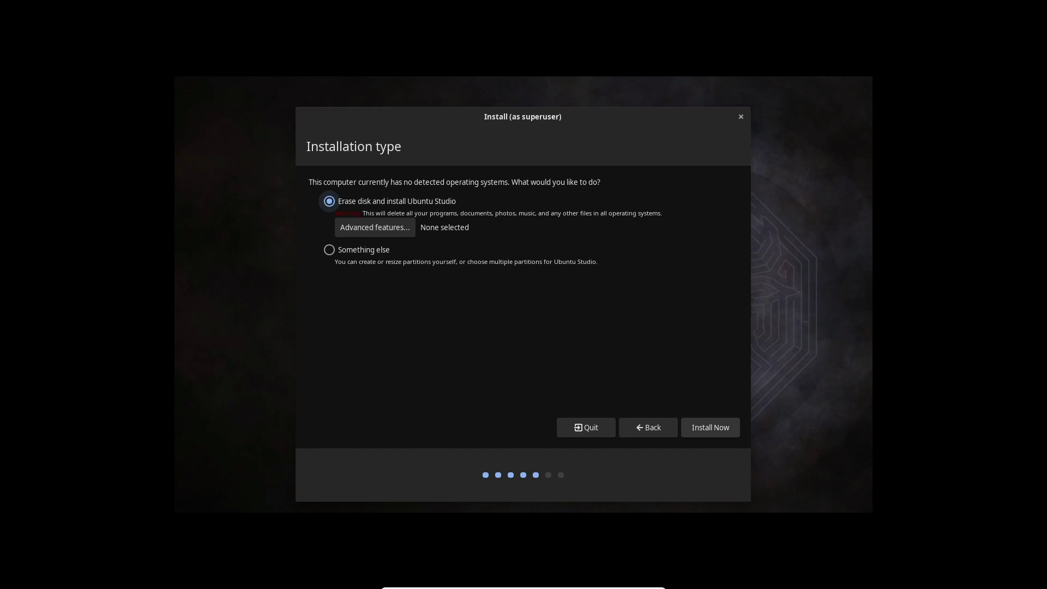
key(Return)
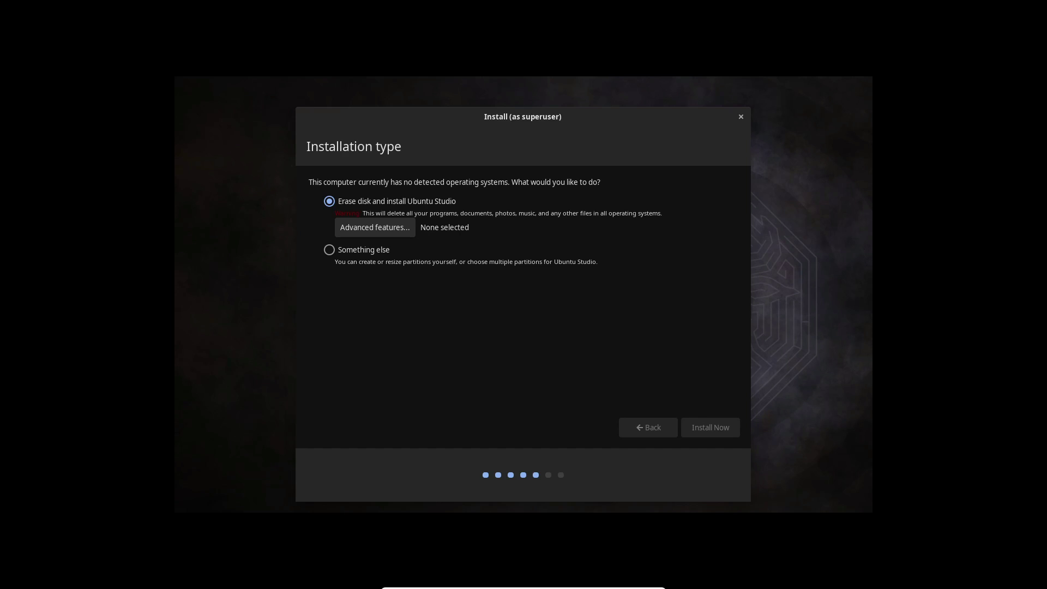
key(Return)
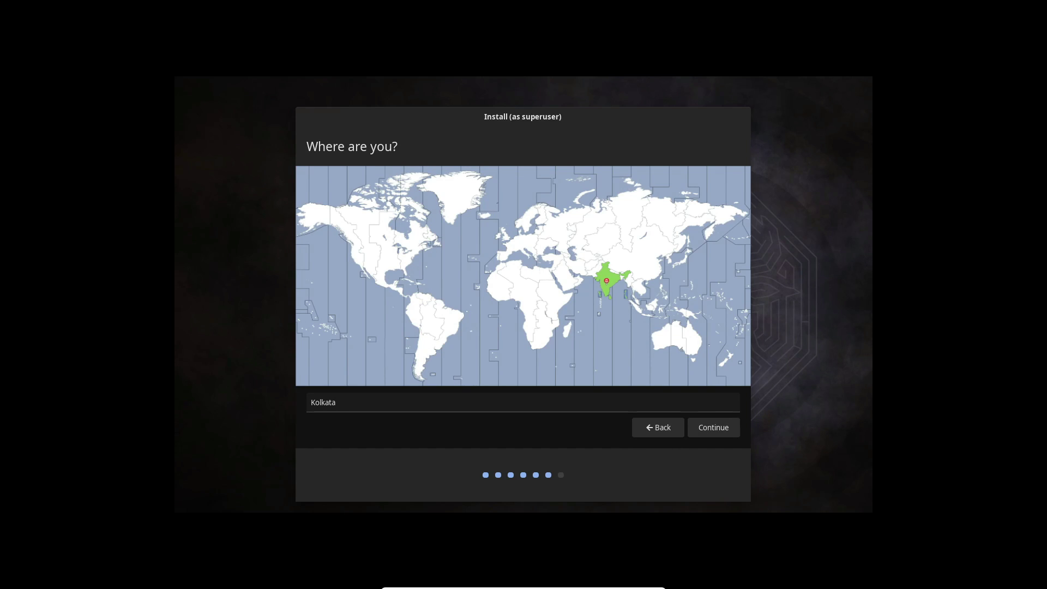
key(Return)
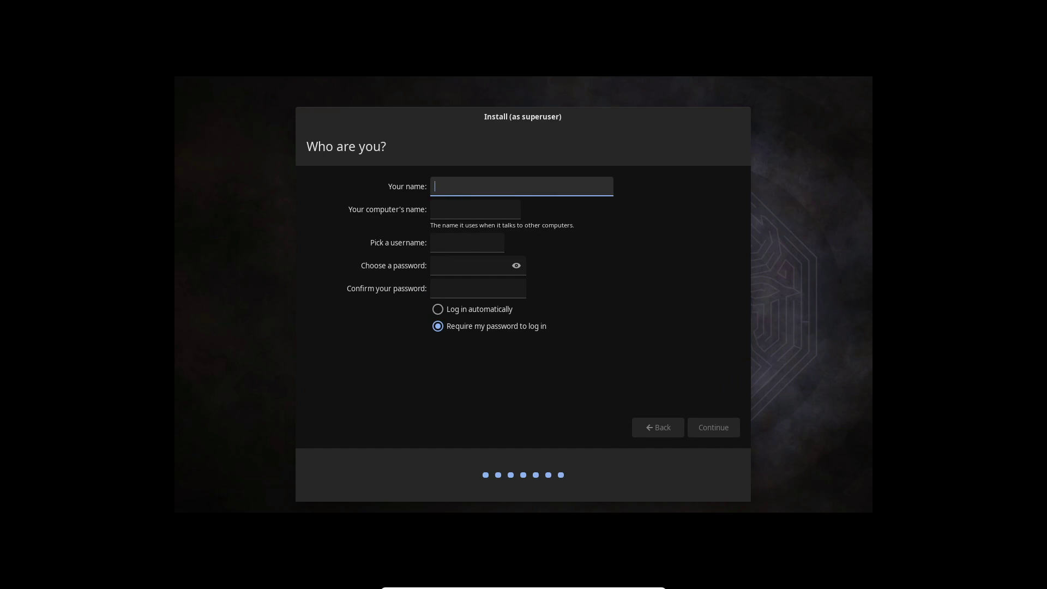
text(code)
Enter the name, password and matching confirmation on the Who are you? form, then submit.
key(Tab)
key(Tab)
key(Tab)
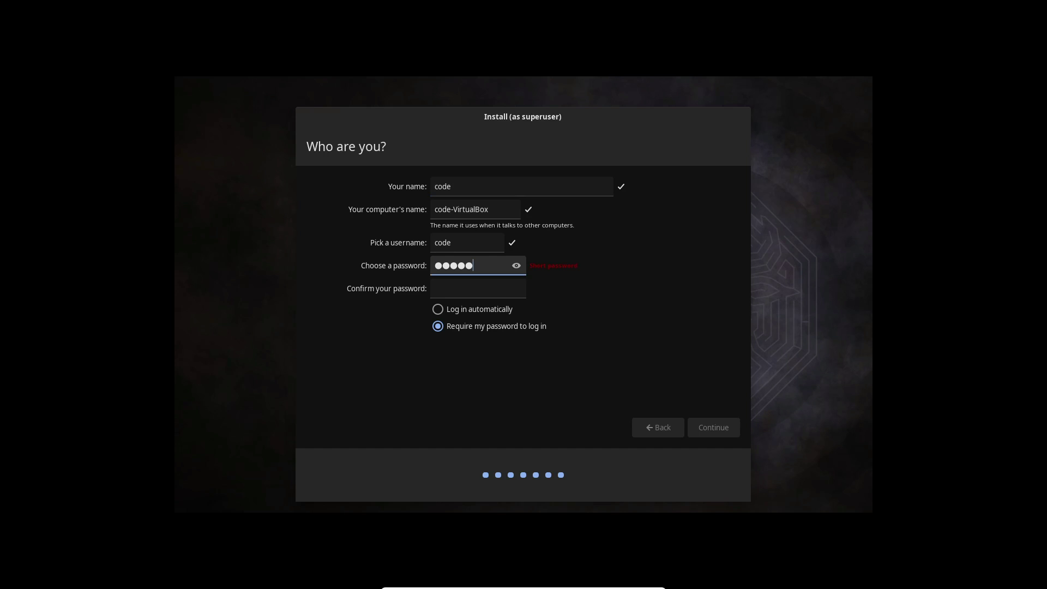
key(Tab)
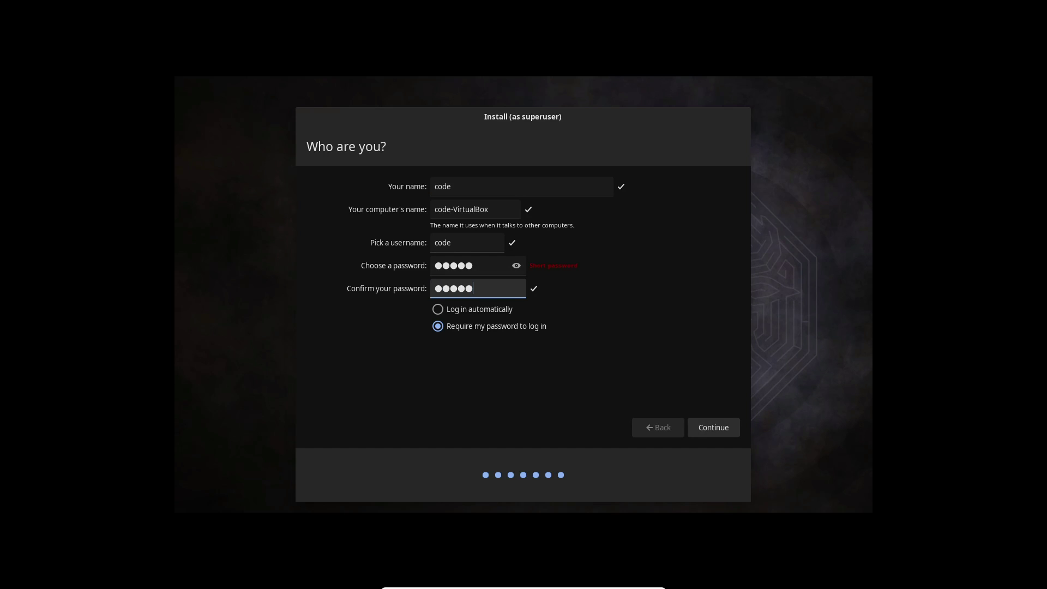
key(Return)
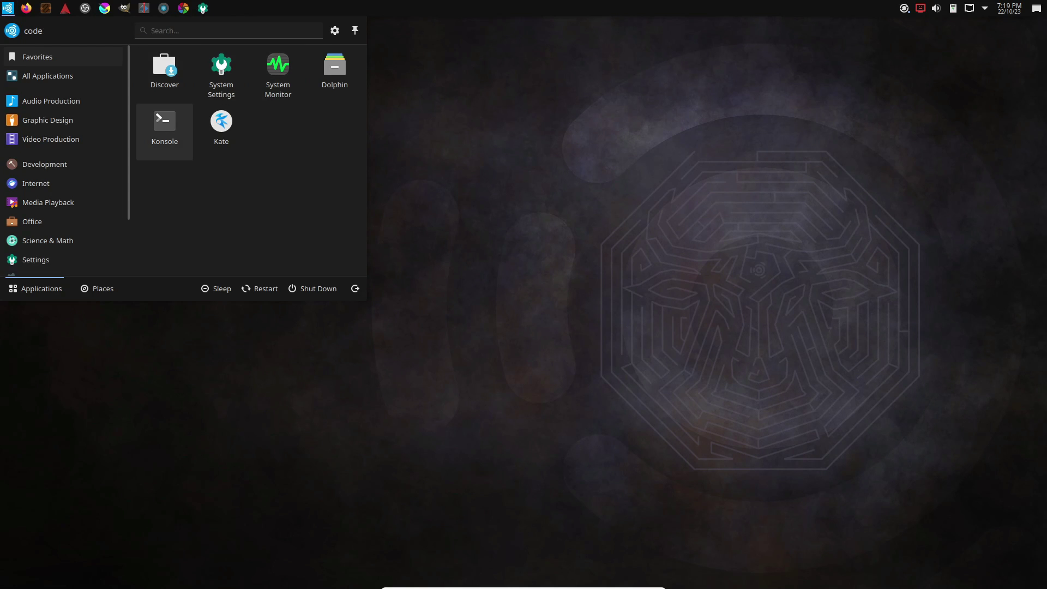
Open Konsole to view htop, then cancel the first quit prompt.
key(Return)
text(htop)
key(Return)
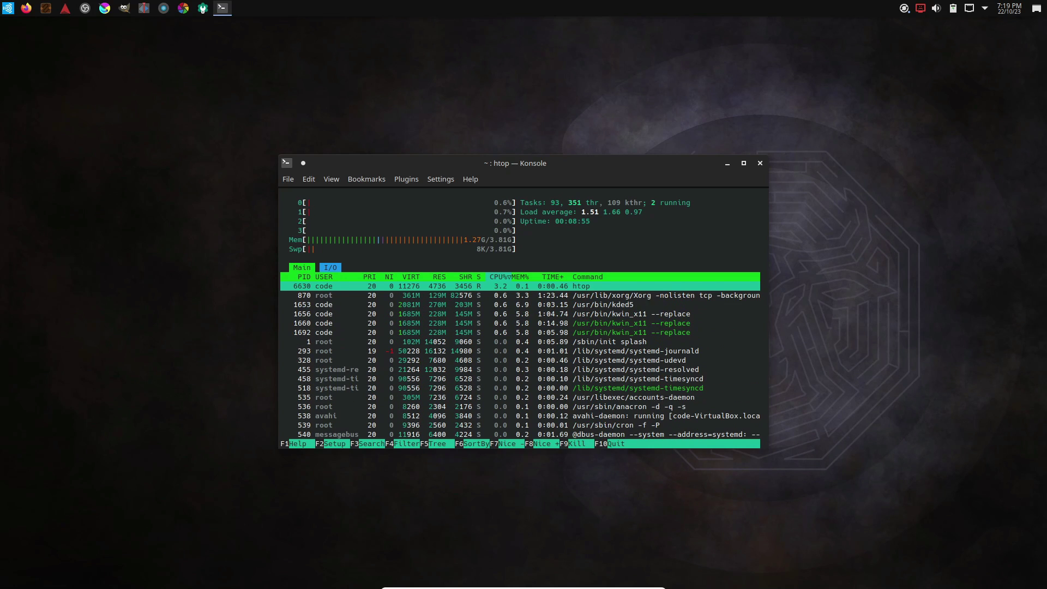
click(760, 163)
click(565, 375)
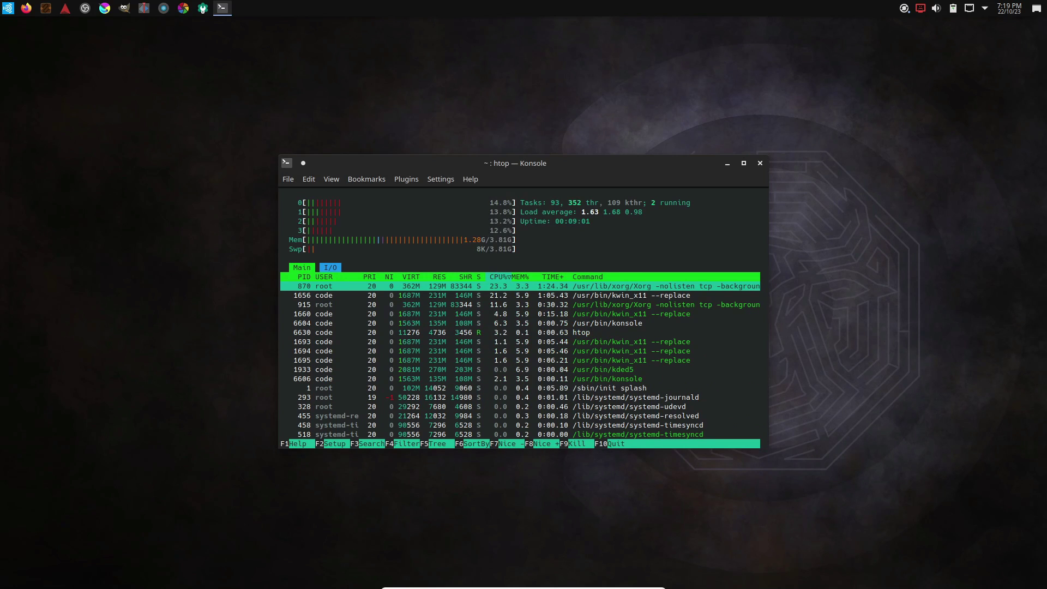
Quit Konsole with 'Do not ask again' ticked and launch Firefox.
click(760, 163)
click(454, 357)
click(507, 376)
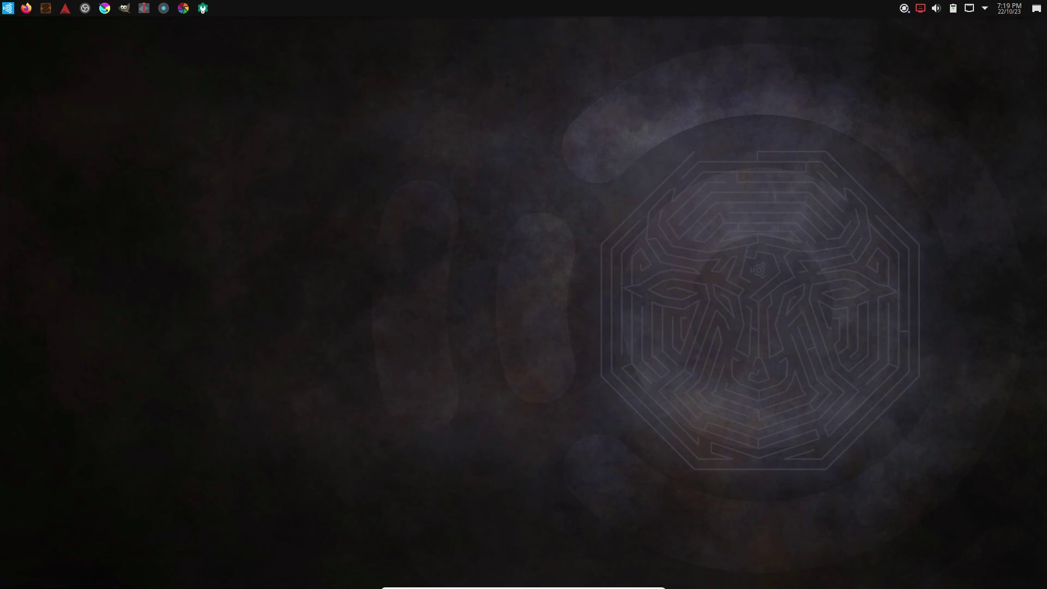
click(26, 8)
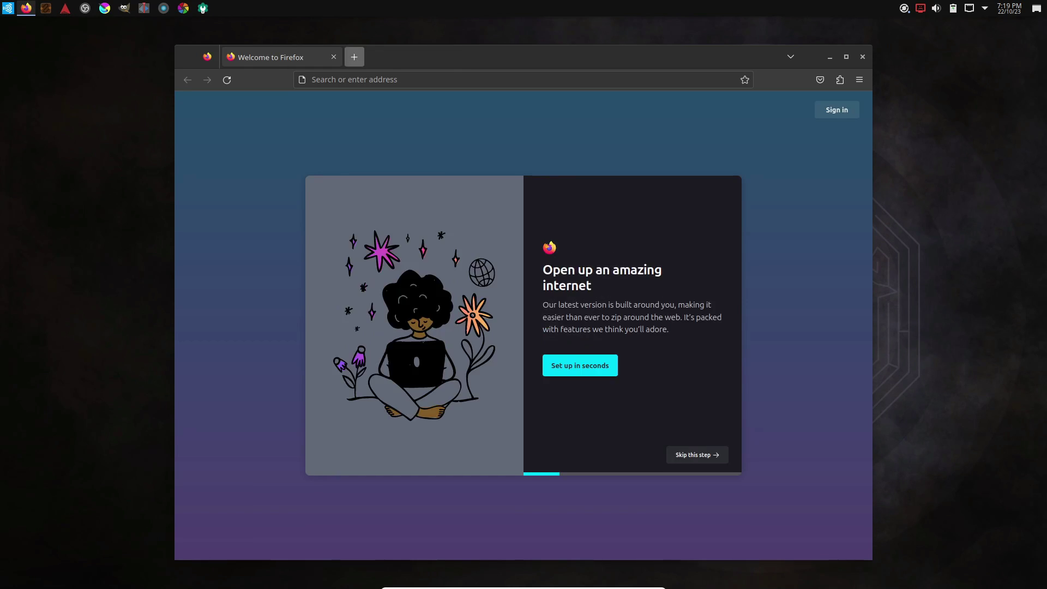
text(ubuntu )
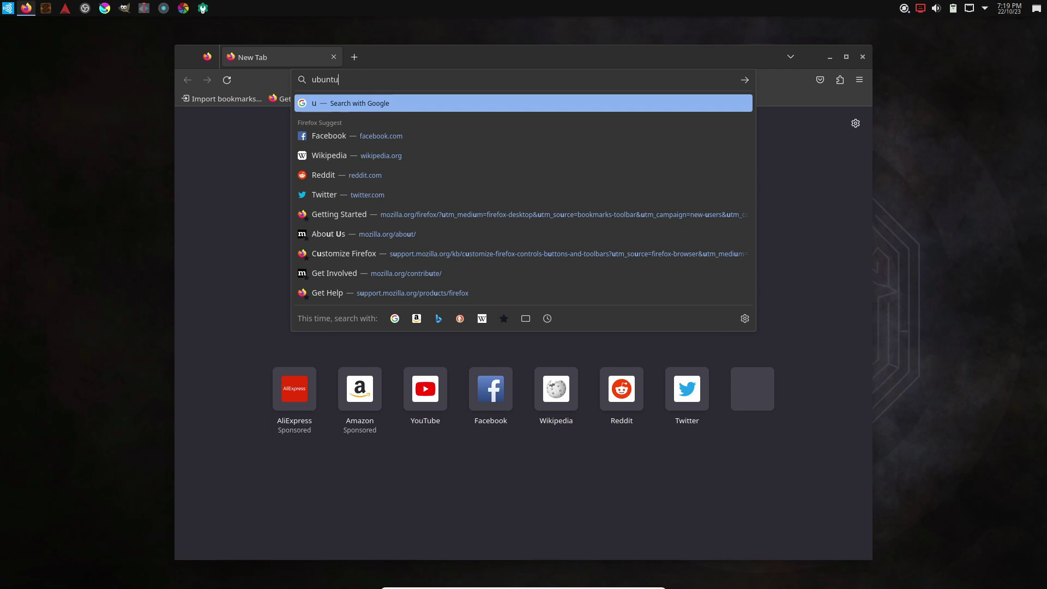
text(studio)
Search 'ubuntu studio', start then cancel the 23.10 ISO download, and close Firefox.
key(Return)
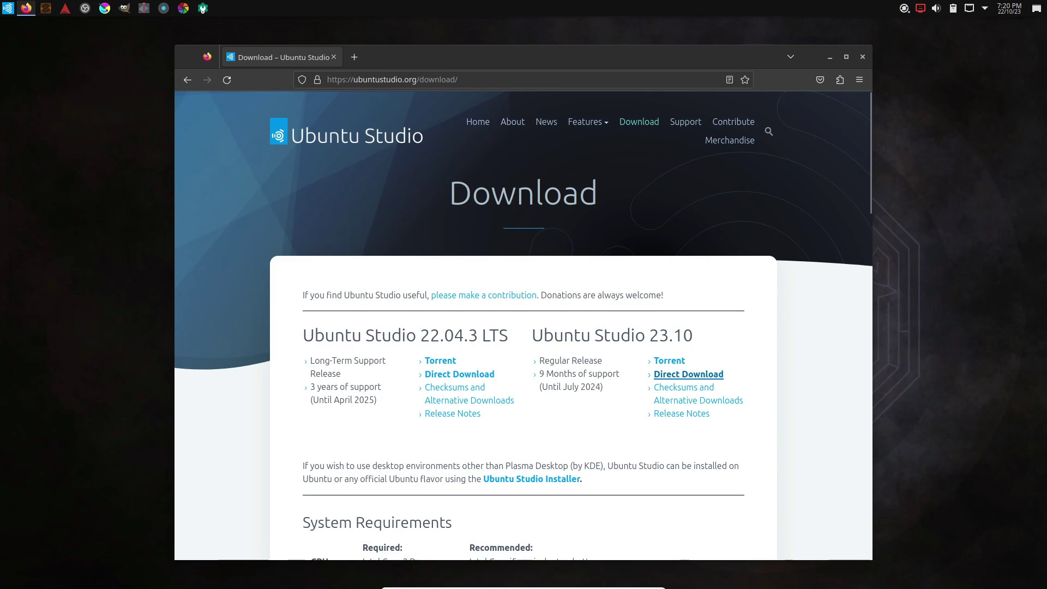
click(688, 374)
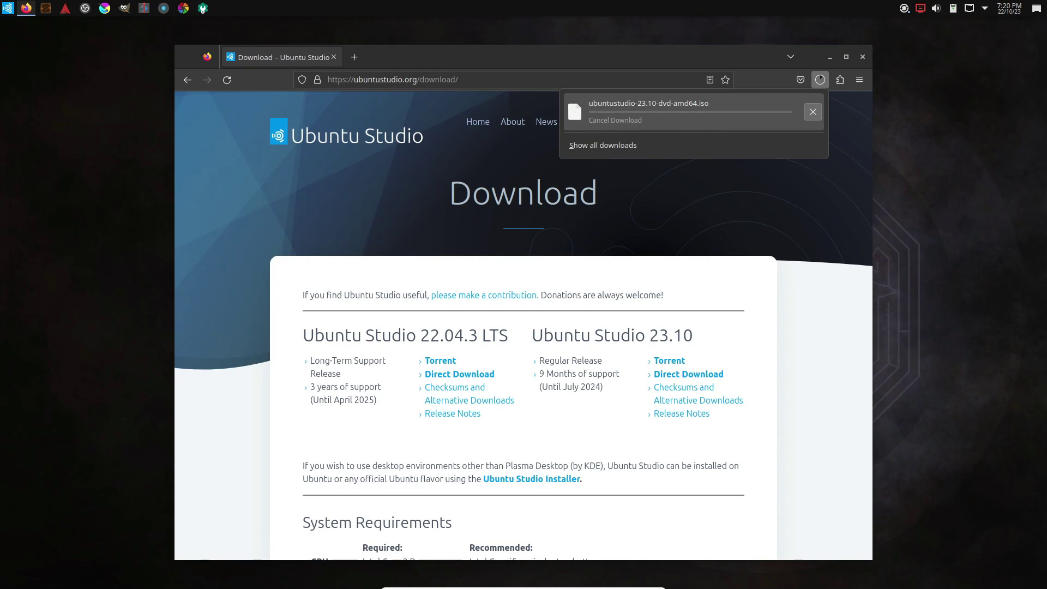
click(812, 111)
click(861, 57)
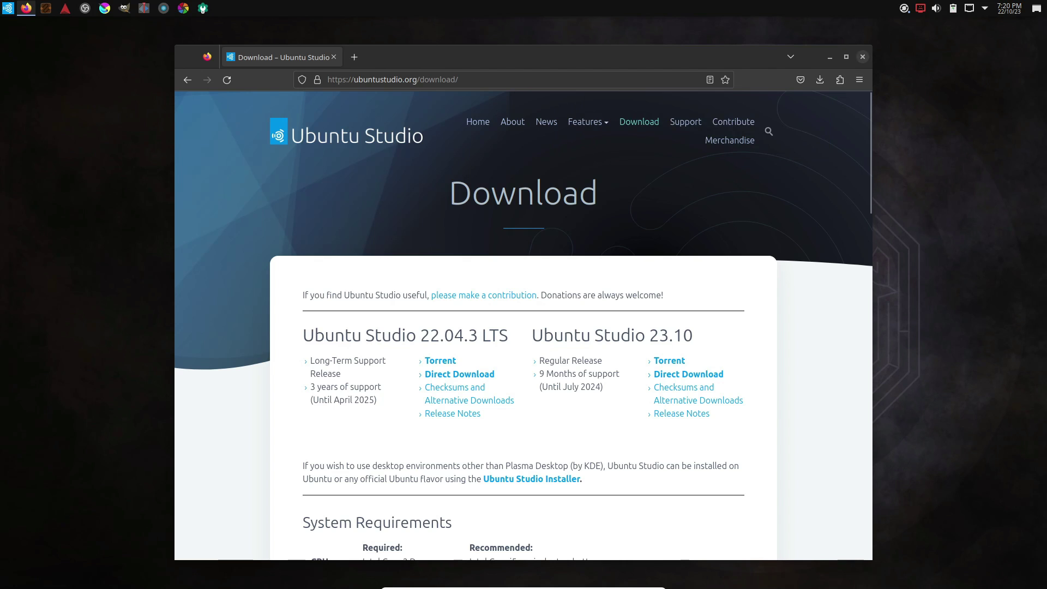